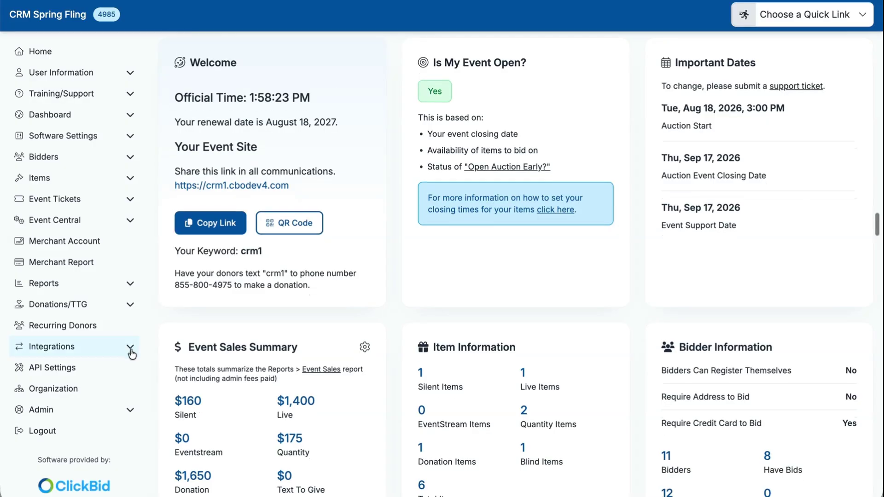
Open the integrations dashboard and start connecting the DonorPerfect integration.
left_click(131, 346)
left_click(111, 368)
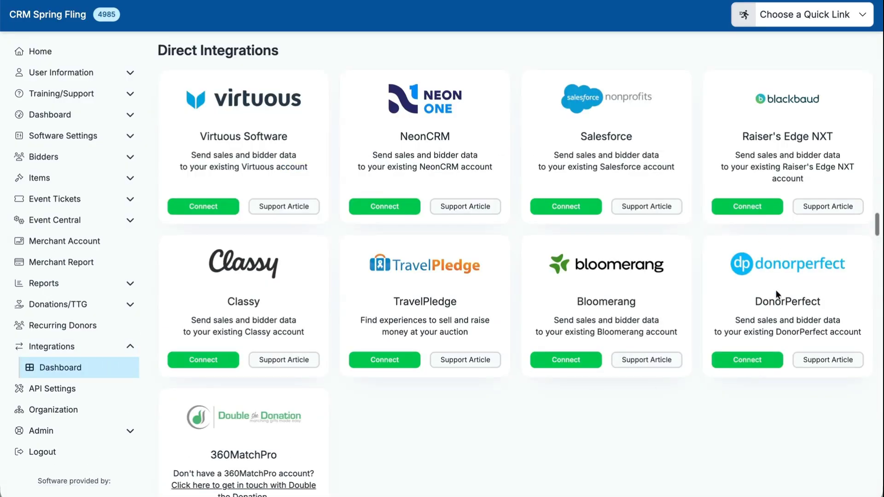
left_click(739, 360)
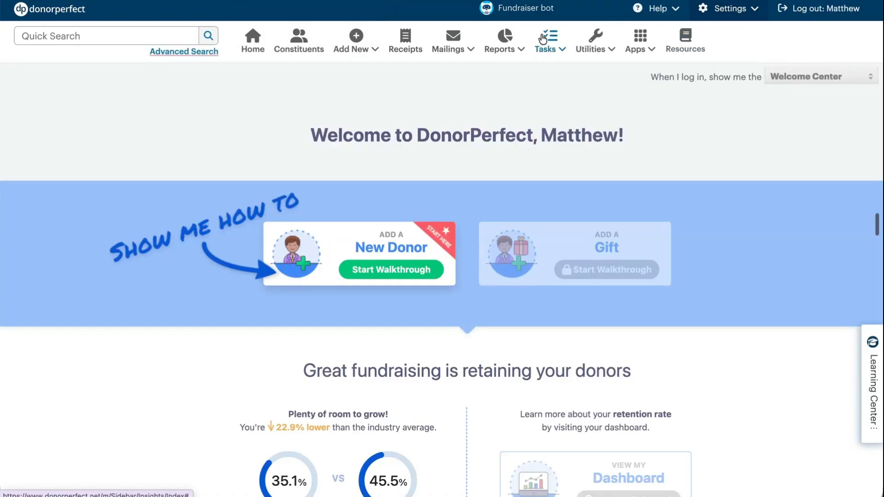
Switch to DonorPerfect, generate a new XML API key with expiration Never for the logged-in user, and copy the token.
left_click(756, 13)
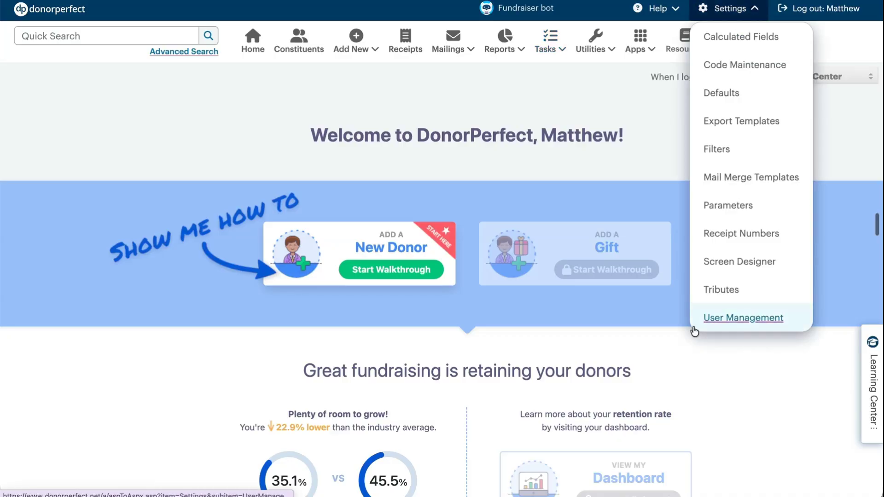
left_click(724, 318)
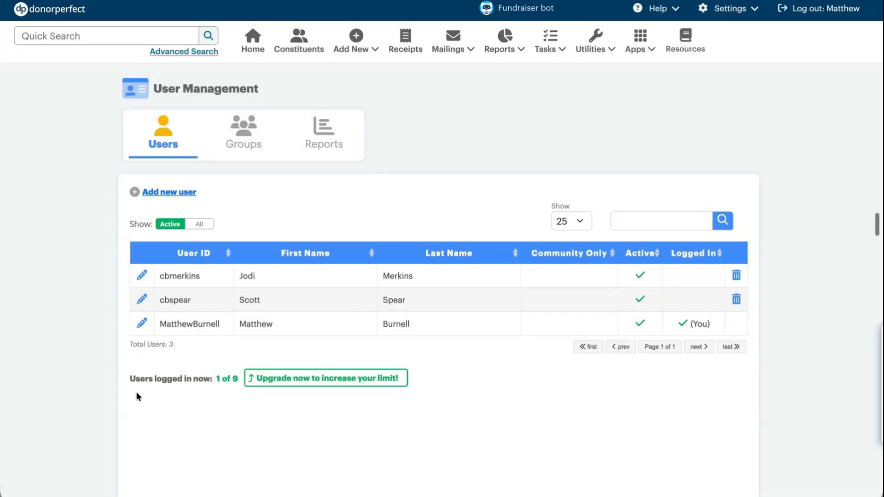
left_click(144, 325)
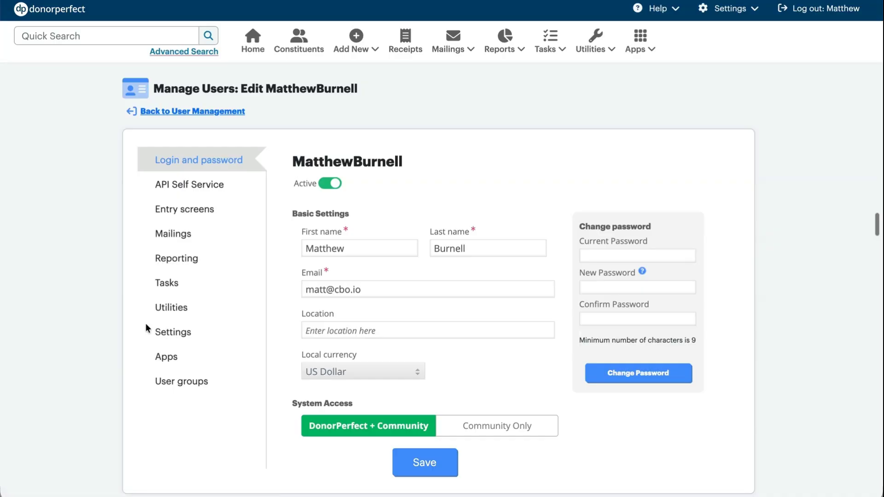
left_click(201, 192)
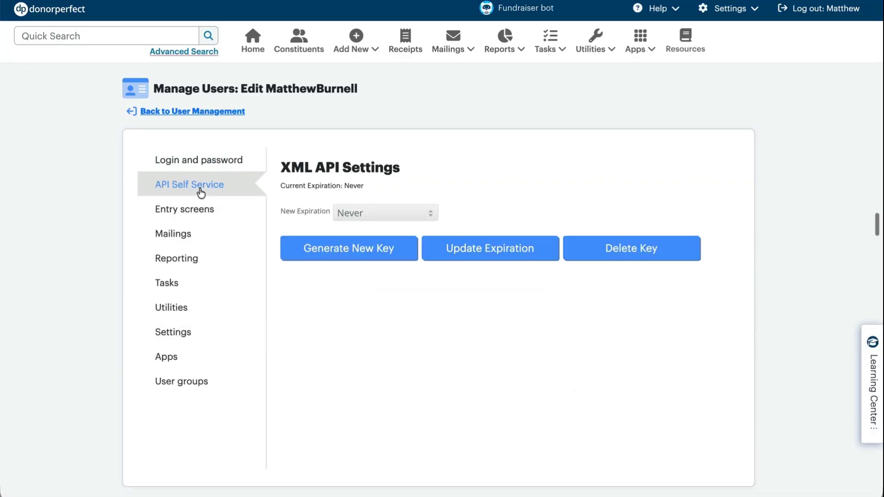
left_click(309, 250)
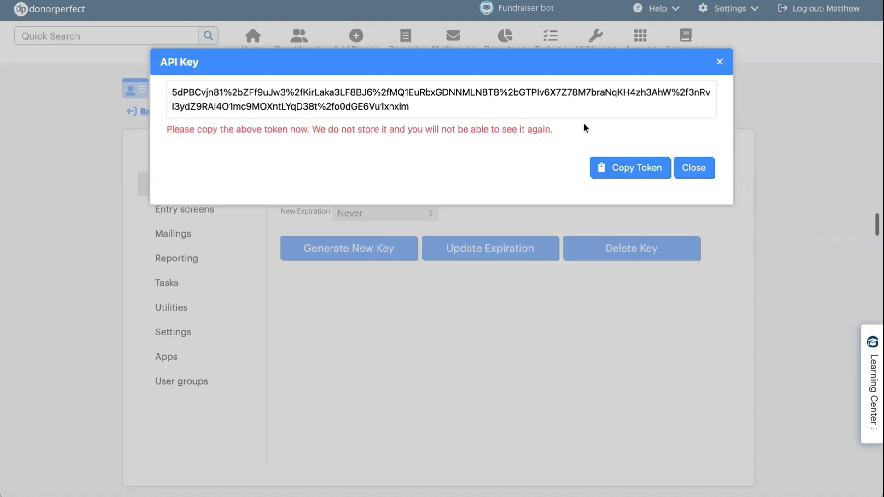
left_click(695, 168)
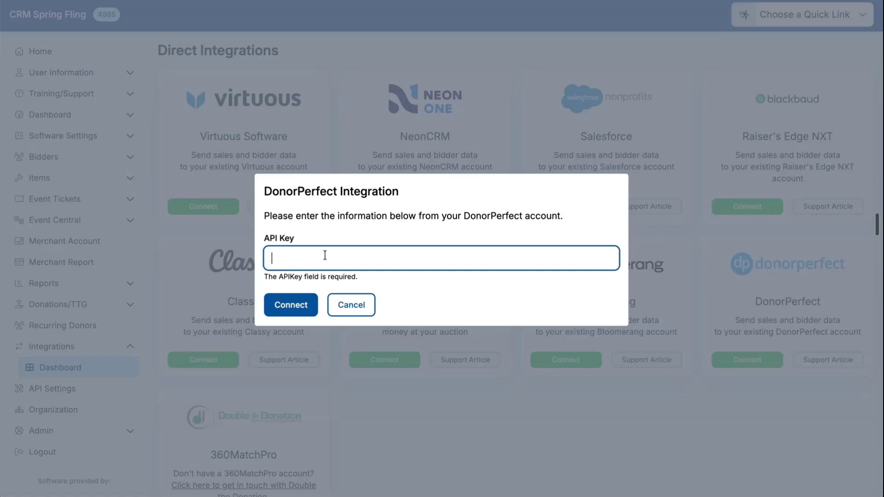
Back in ClickBid, paste the API key into the DonorPerfect Integration form and connect the account.
key("ctrl+v")
left_click(286, 313)
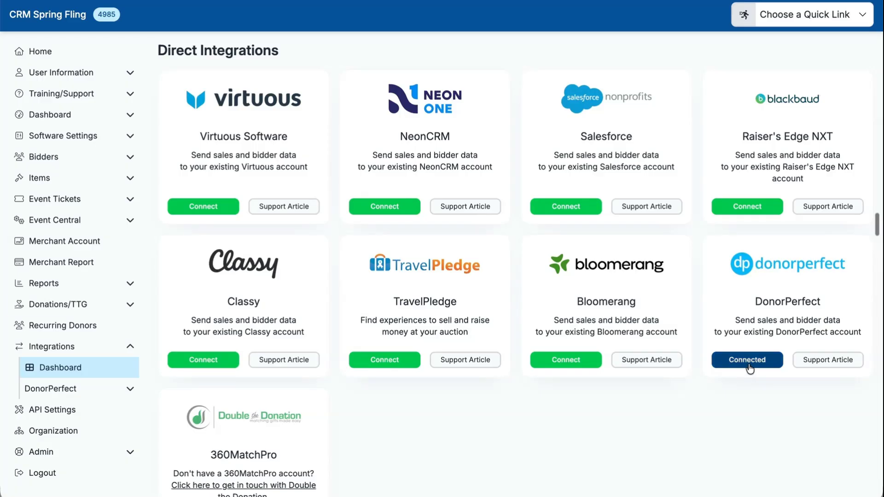
Open the settings page of the connected DonorPerfect integration.
scroll(69, 332, "down", 1)
left_click(46, 343)
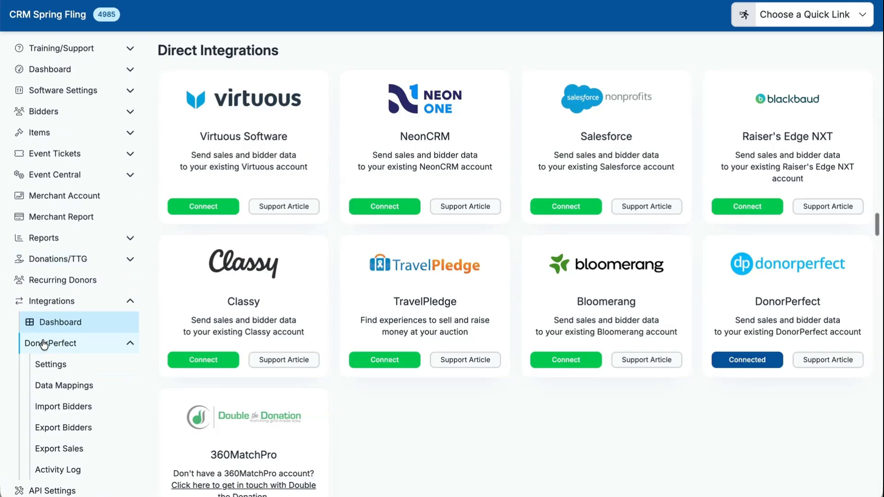
scroll(44, 348, "down", 3)
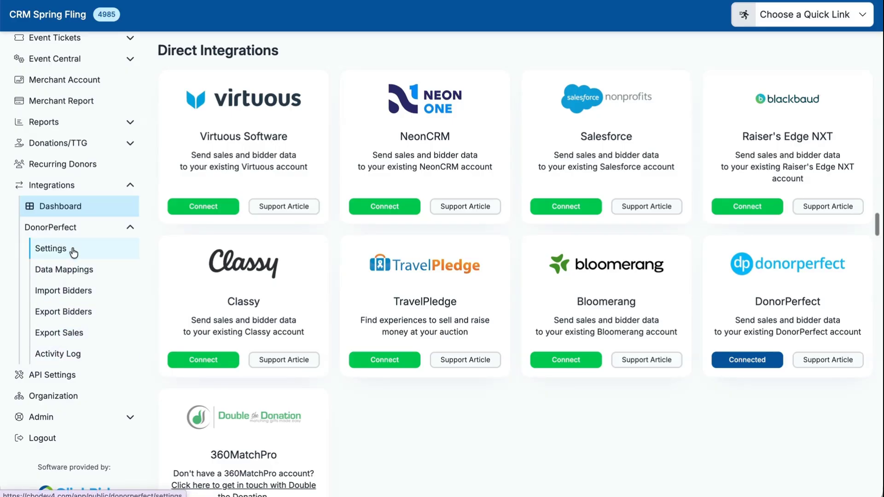
left_click(74, 251)
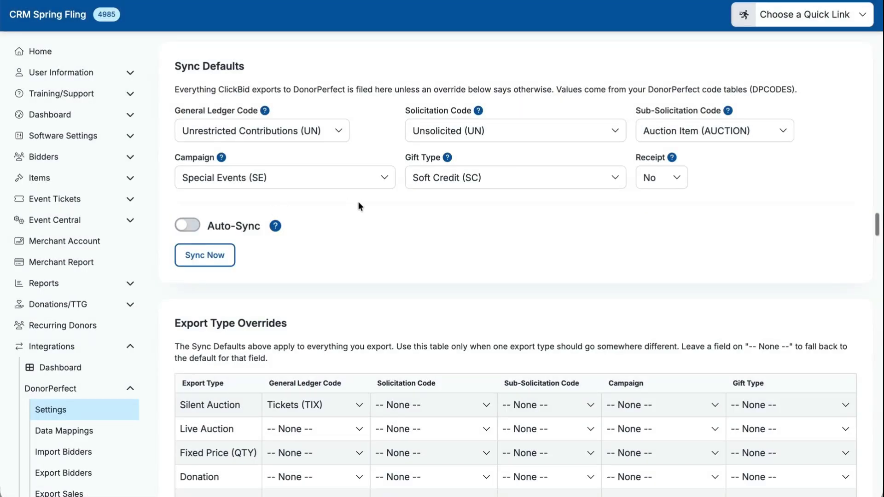
Examine the available General Ledger Code and Solicitation Code options in the Sync Defaults, keeping the current selections.
left_click(300, 132)
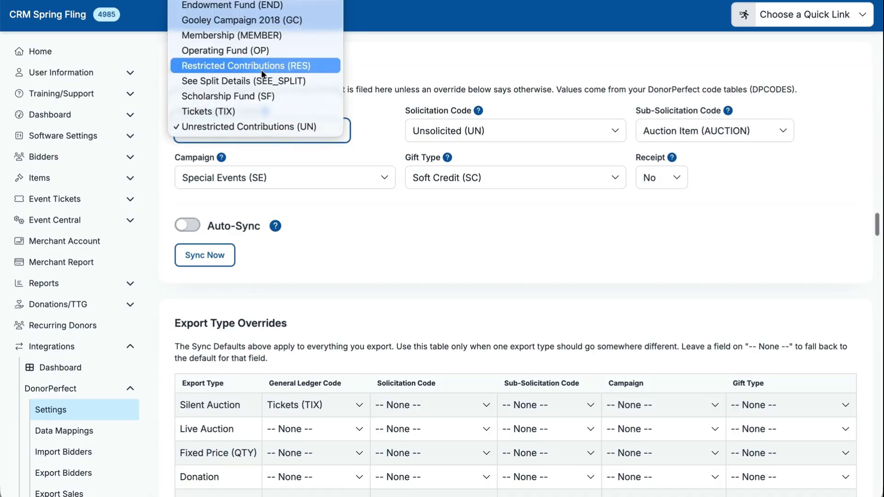
left_click(337, 226)
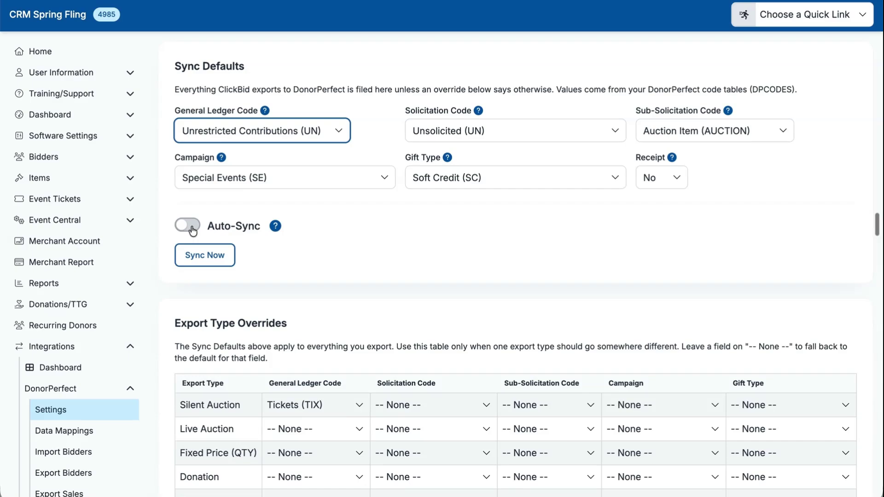
left_click(372, 218)
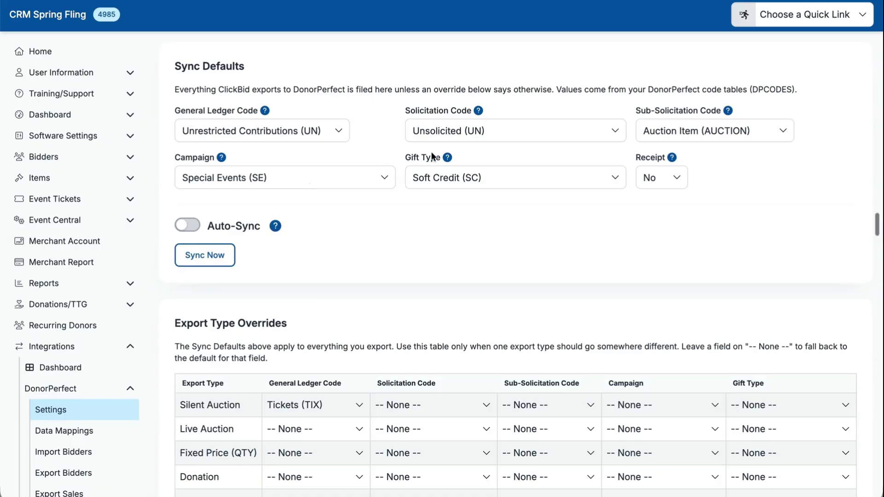
left_click(463, 131)
left_click(460, 126)
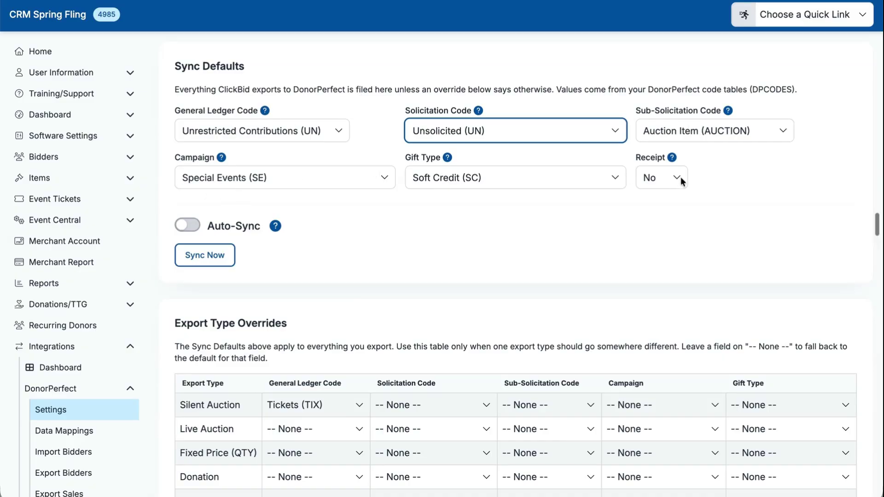
left_click(647, 232)
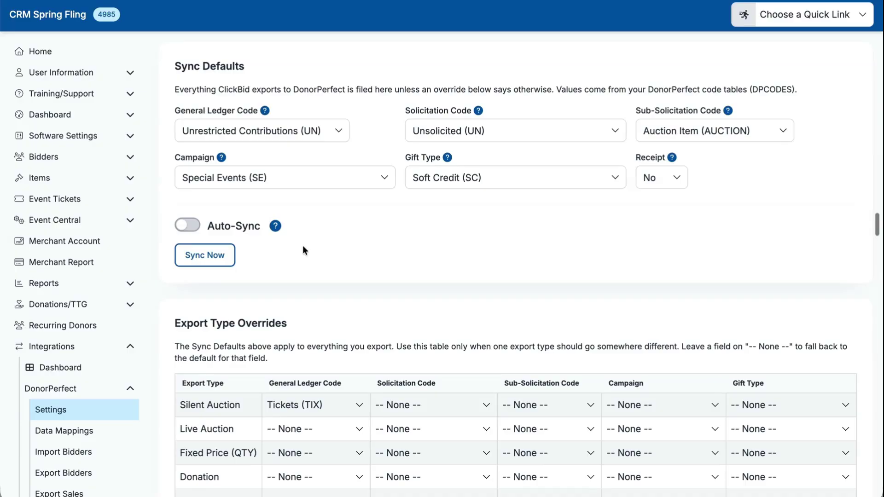
Override Donated Fees exports with Unrestricted Contributions, Gala (Virtual) 2026, Donors Cover Costs (DCC), campaign Special Events (SE) and gift type Soft Credit (SC).
scroll(328, 250, "down", 1)
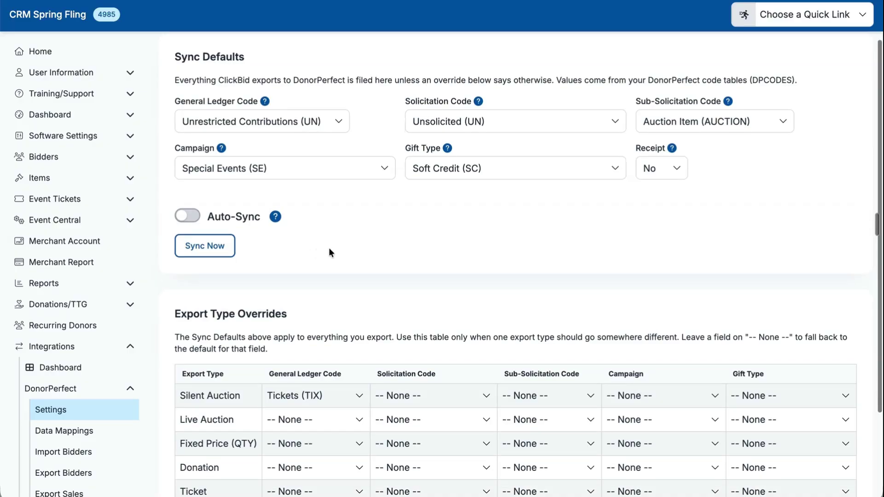
scroll(328, 253, "down", 3)
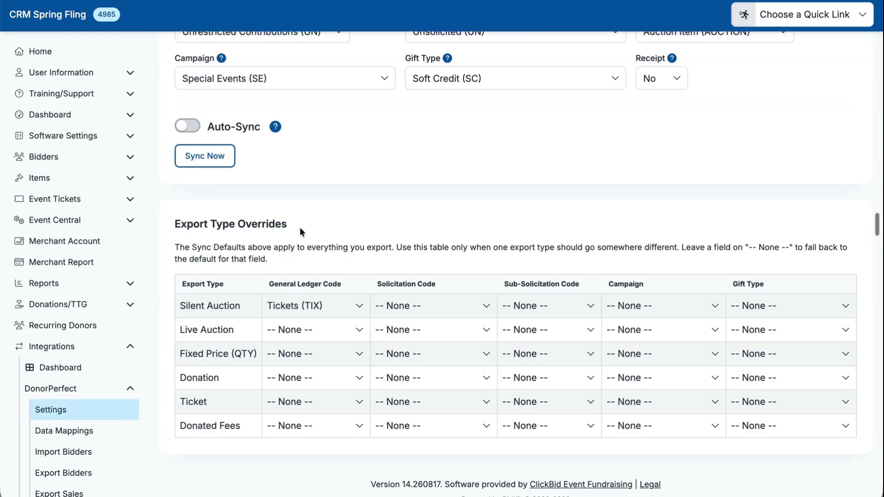
scroll(258, 239, "down", 1)
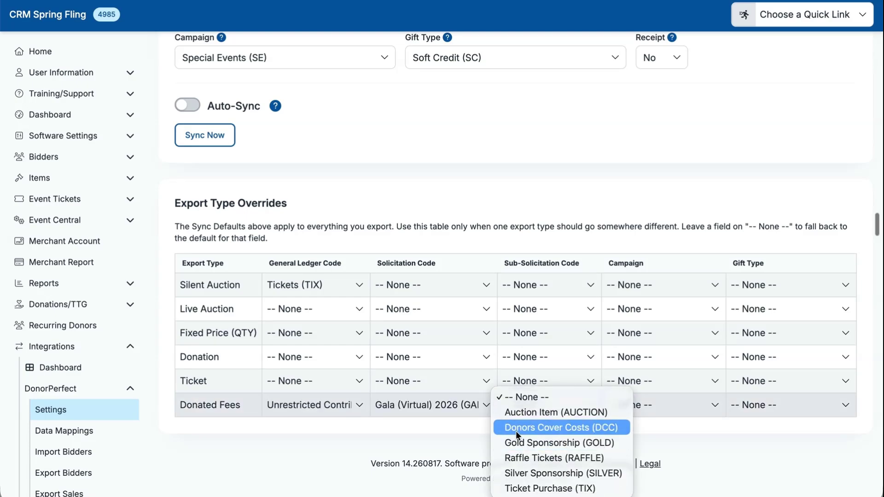
left_click(506, 428)
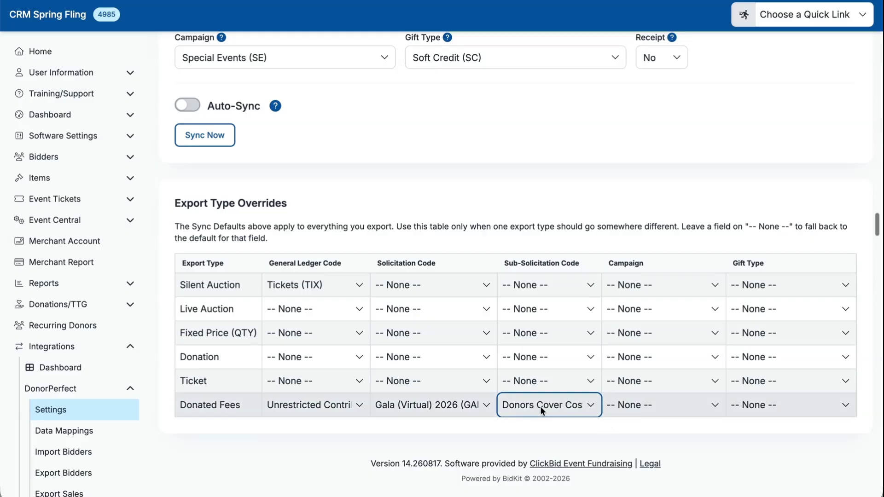
left_click(678, 407)
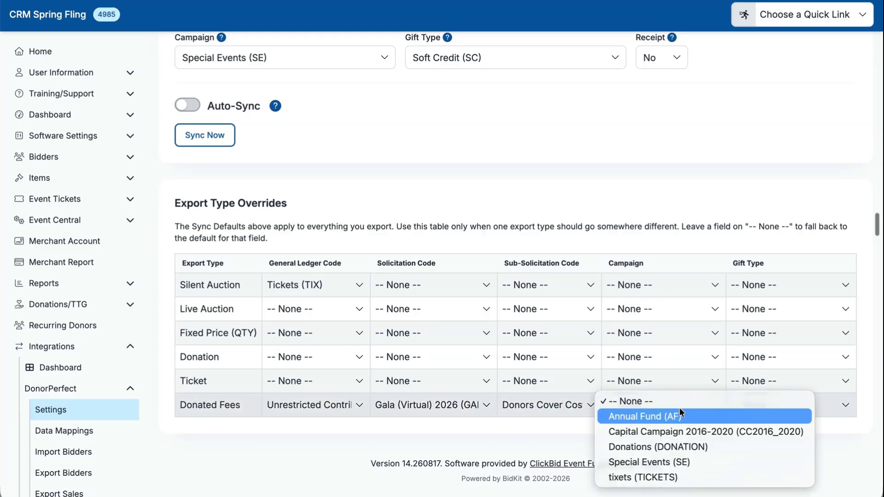
left_click(675, 461)
left_click(778, 404)
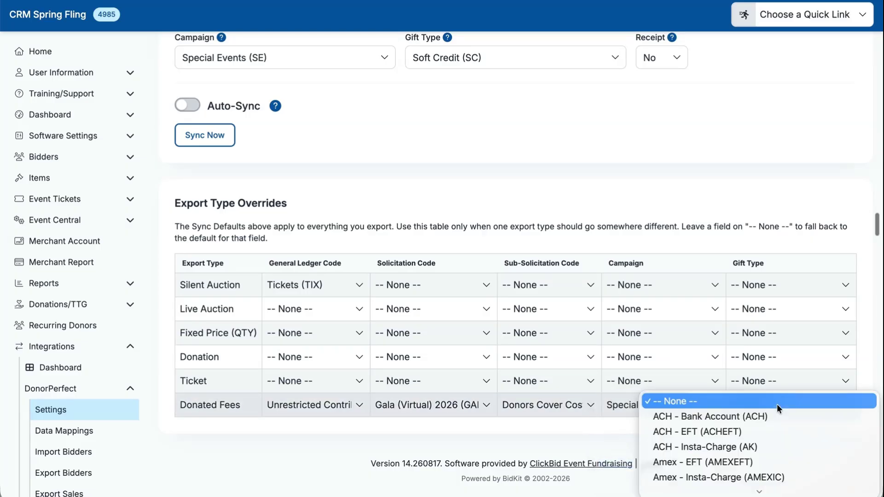
scroll(739, 438, "down", 10)
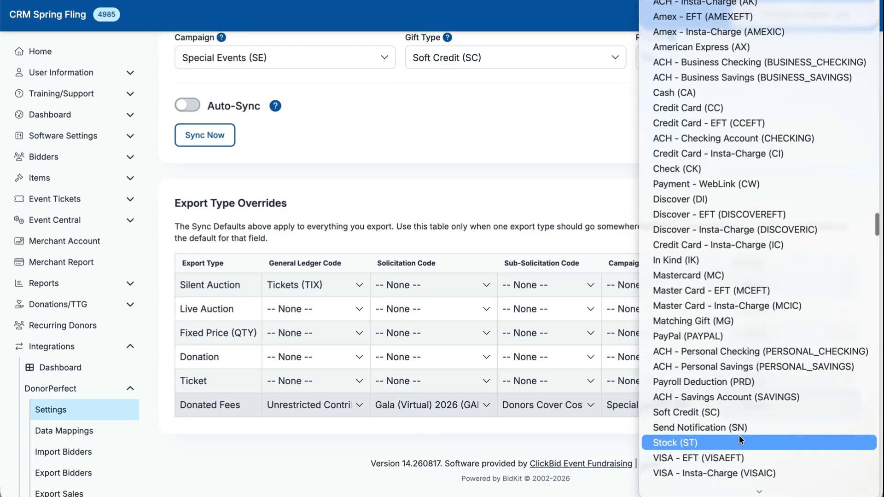
left_click(734, 411)
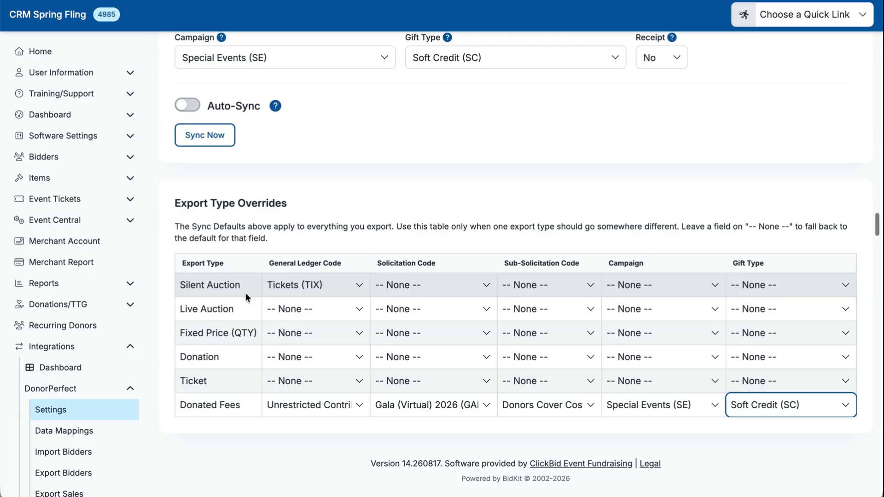
left_click(324, 251)
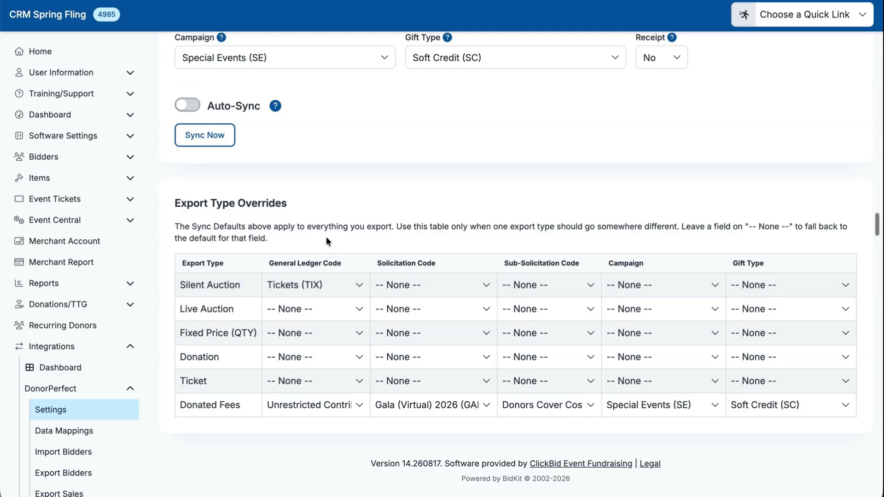
Open the DonorPerfect data mappings and examine the Address Type options for constituents, keeping HOME.
left_click(64, 430)
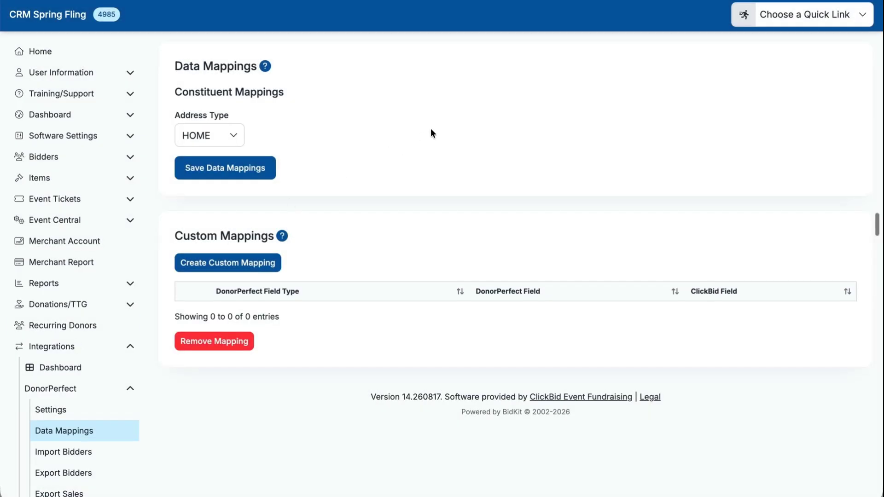
left_click(218, 135)
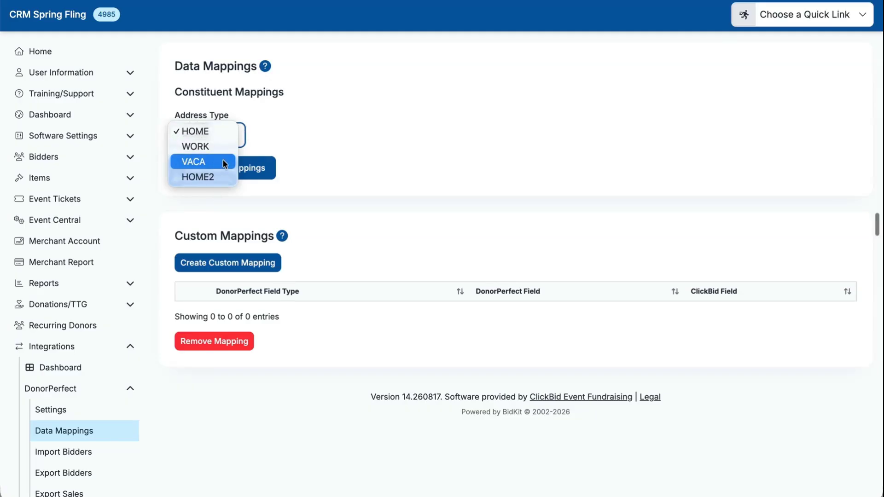
left_click(372, 89)
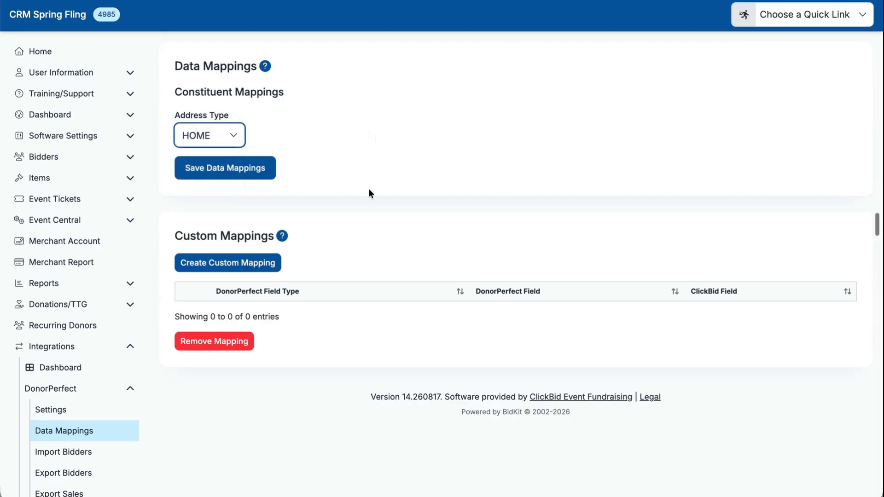
Examine the ClickBid field choices in the custom mapping form and cancel without creating a mapping.
left_click(244, 266)
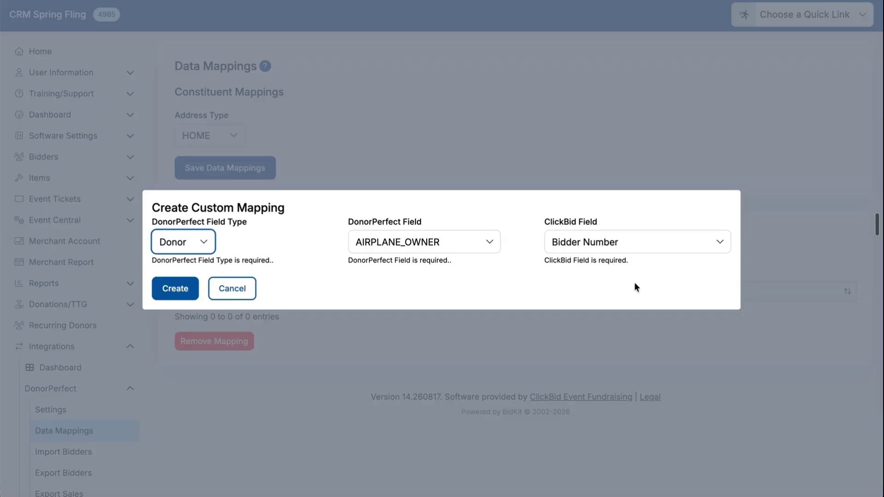
left_click(594, 241)
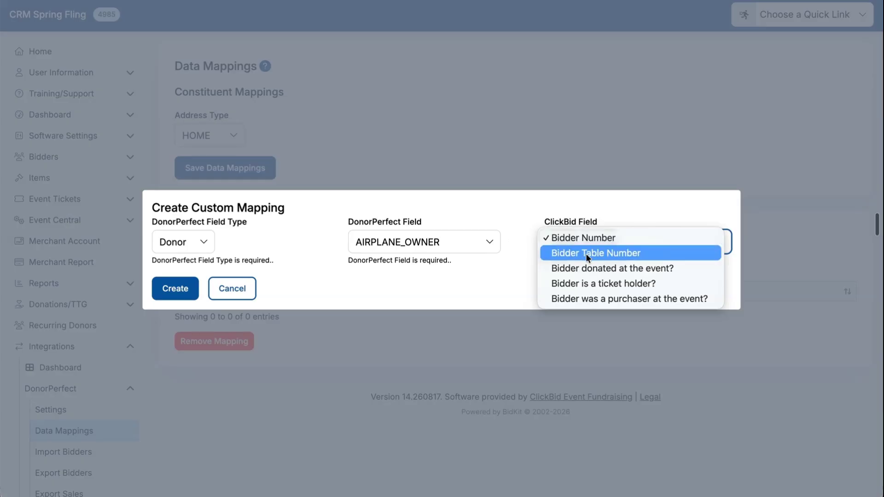
left_click(568, 223)
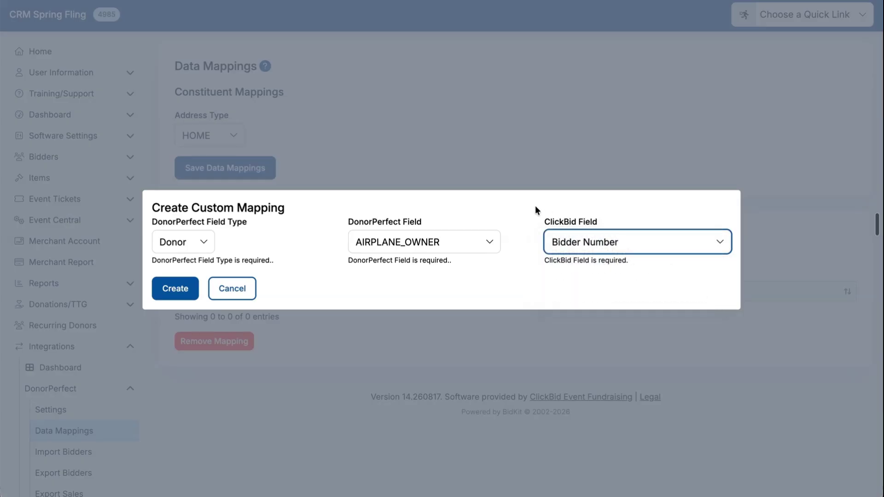
left_click(231, 289)
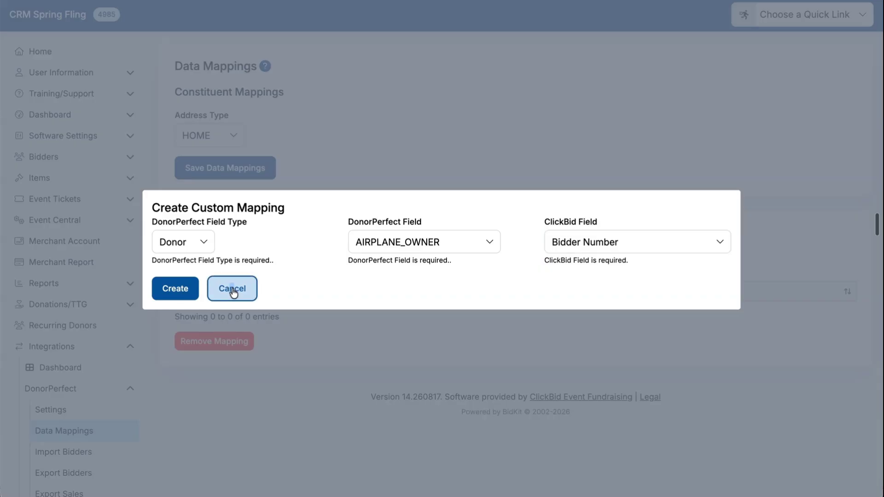
left_click(233, 289)
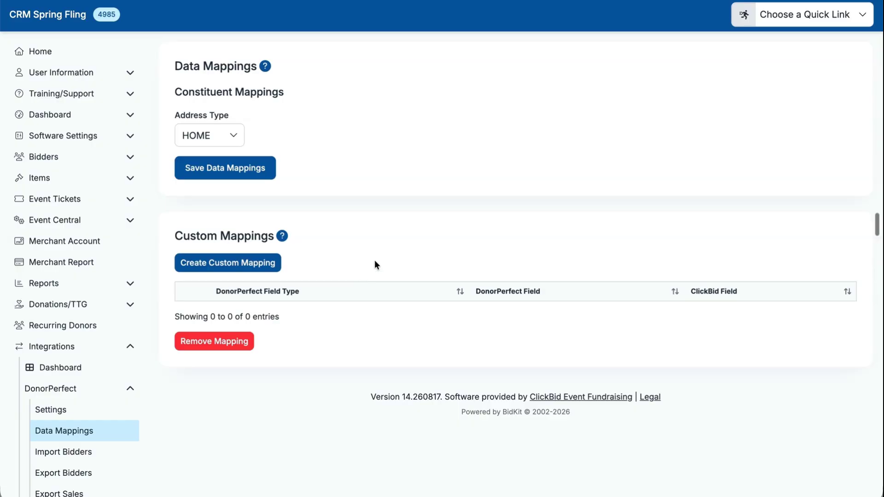
Import the two not-yet-imported donors directly below the imported pair on page 5 of the DonorPerfect donors, and filter the list to Imported.
left_click(73, 451)
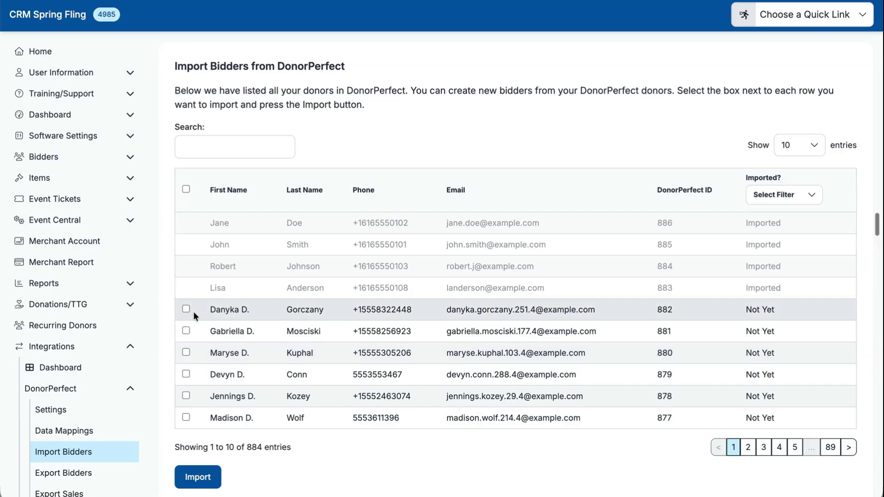
left_click(796, 448)
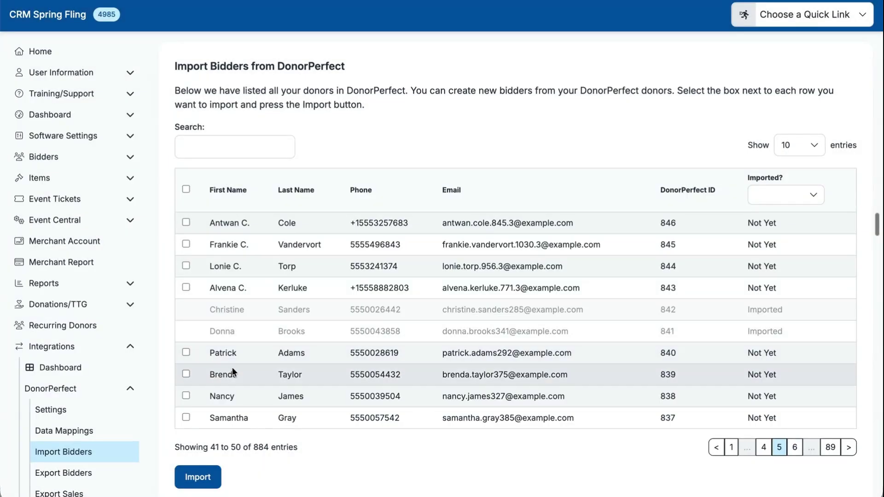
left_click(186, 352)
left_click(186, 375)
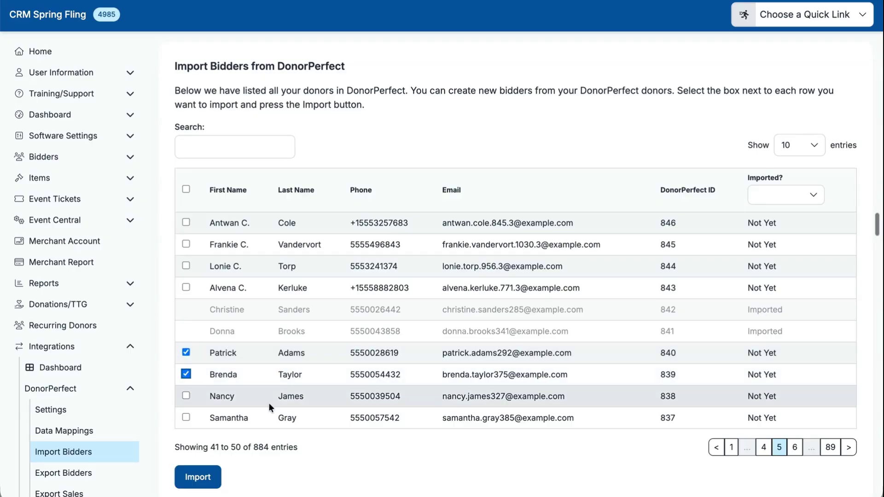
left_click(196, 477)
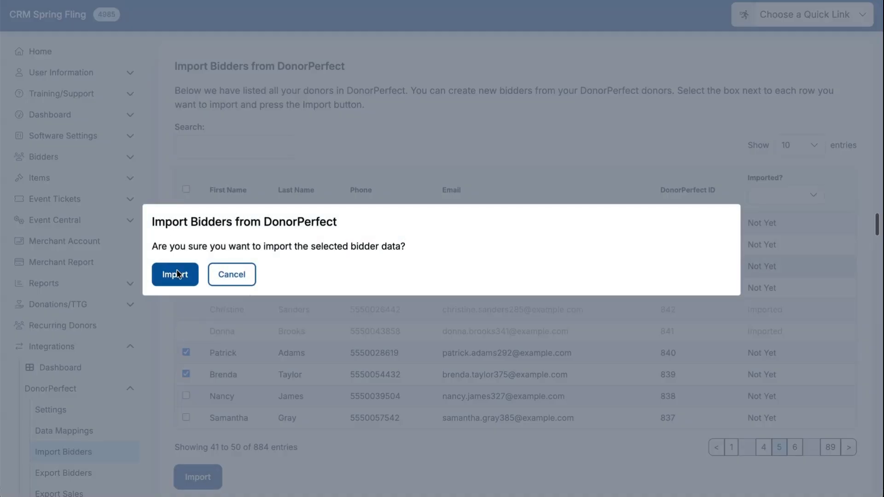
left_click(175, 274)
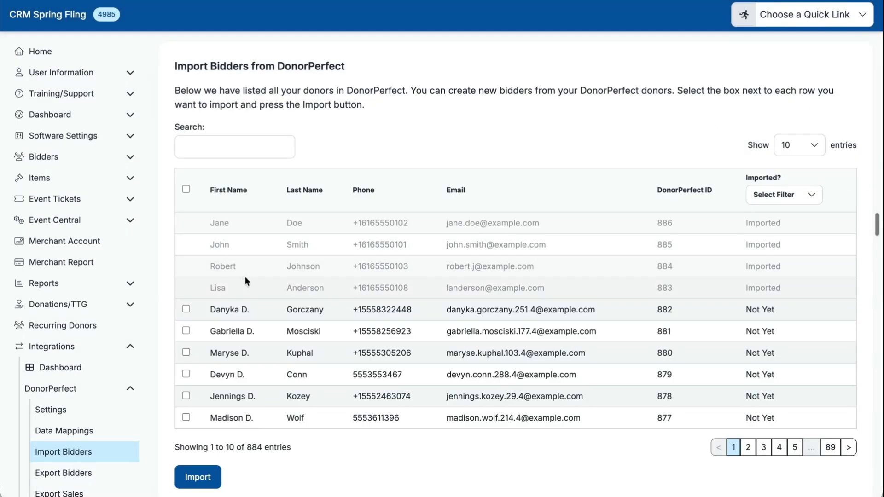
left_click(765, 195)
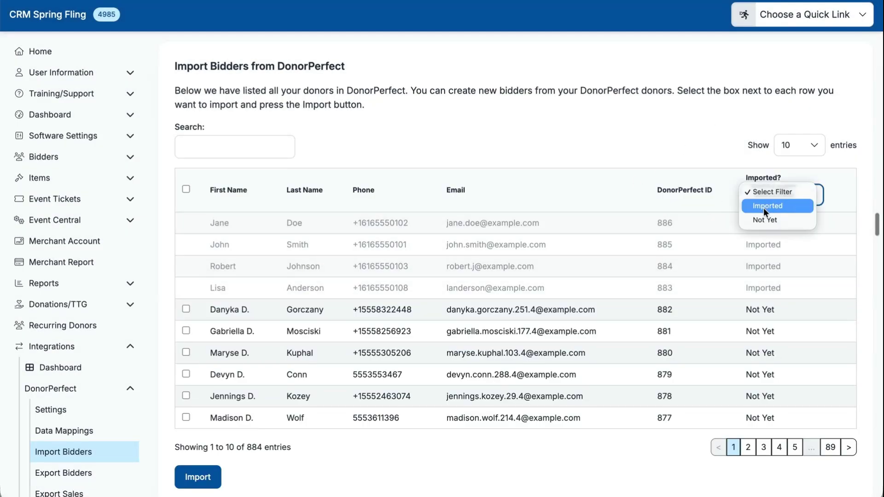
left_click(764, 208)
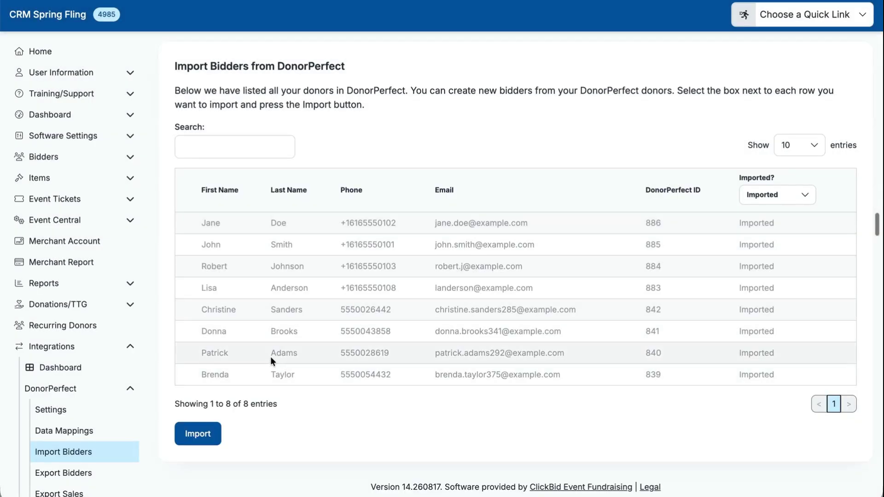
Open Manage Bidders and examine the tags on the bidders brought in from DonorPerfect.
left_click(91, 158)
left_click(56, 178)
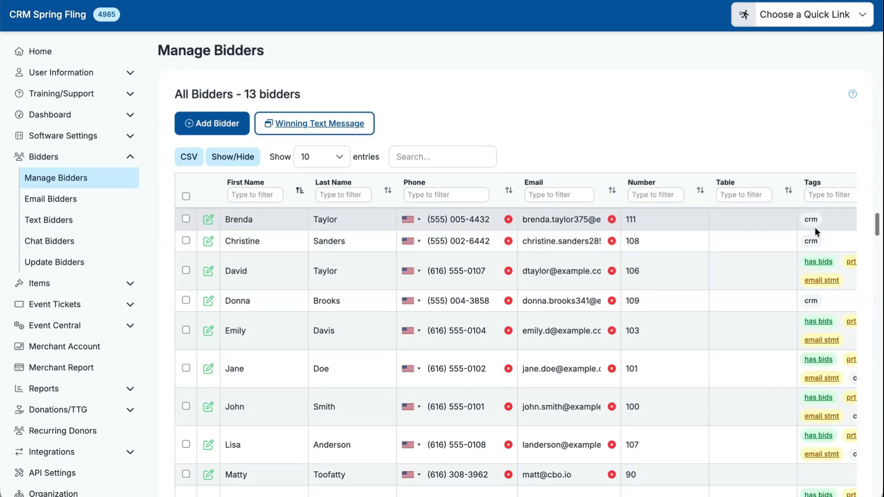
scroll(815, 227, "right", 3)
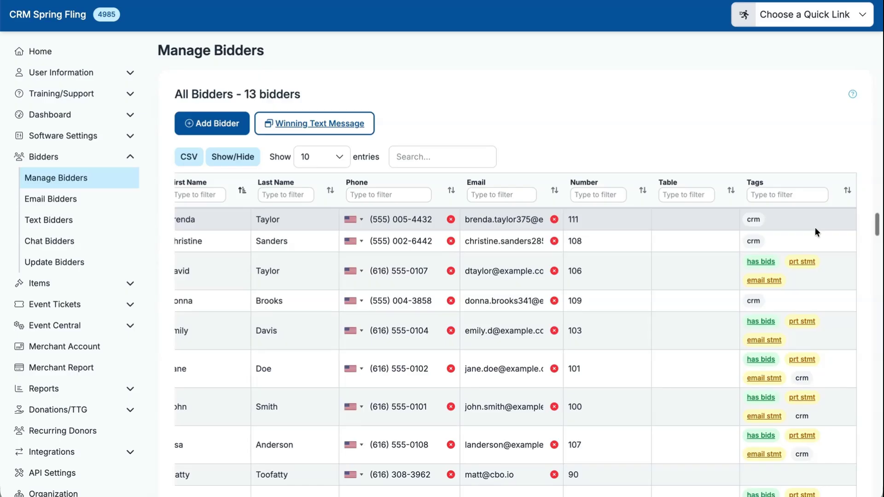
scroll(805, 238, "left", 3)
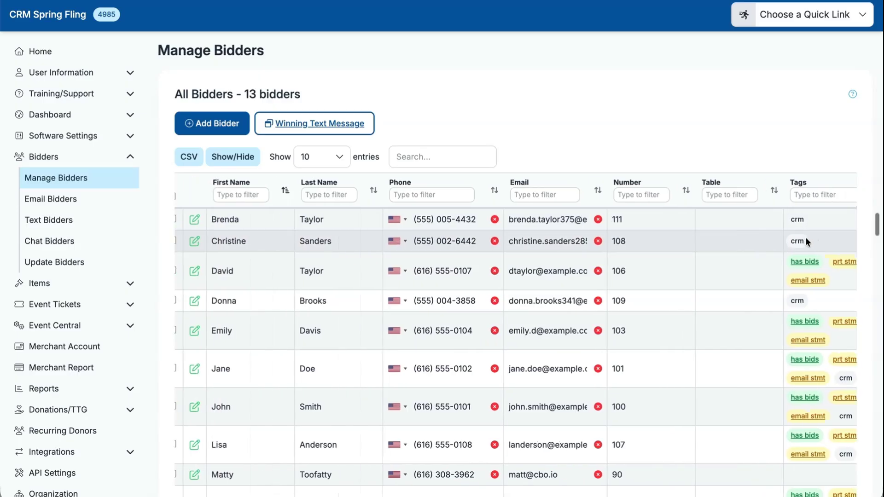
Export the MN and MI bidders to DonorPerfect with the operation Add New Donor in DonorPerfect.
scroll(563, 285, "down", 1)
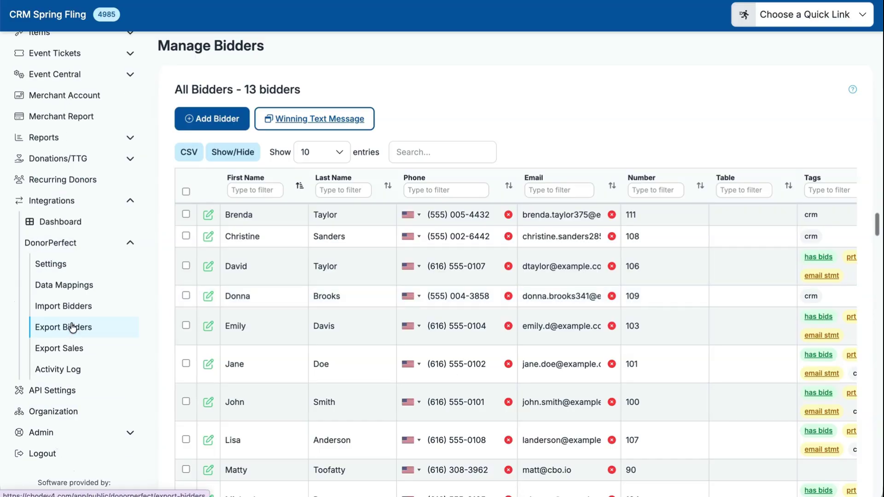
left_click(73, 329)
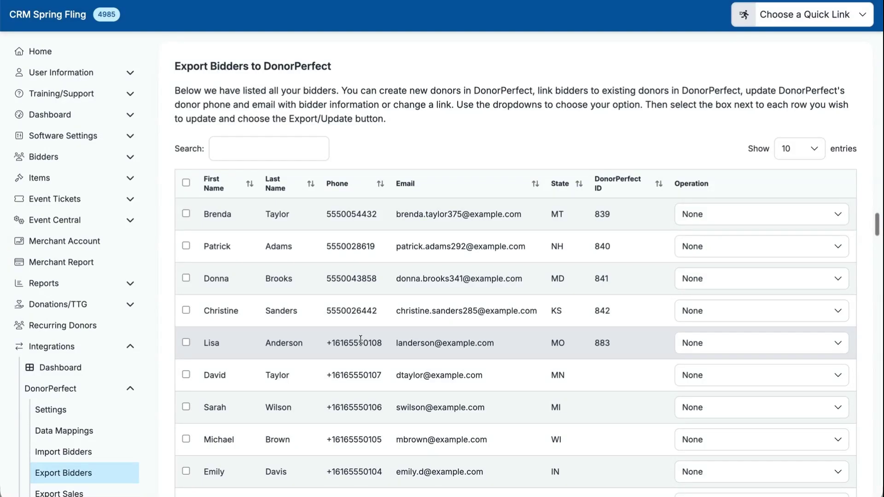
scroll(298, 394, "down", 2)
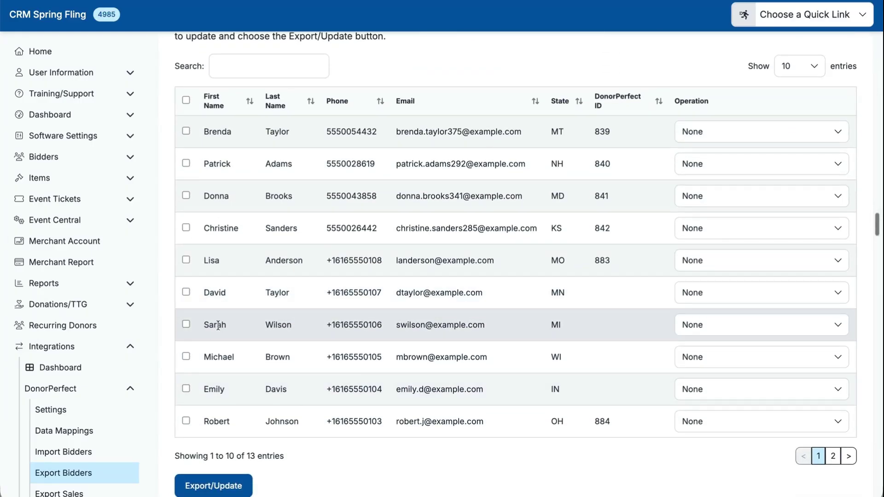
left_click(186, 324)
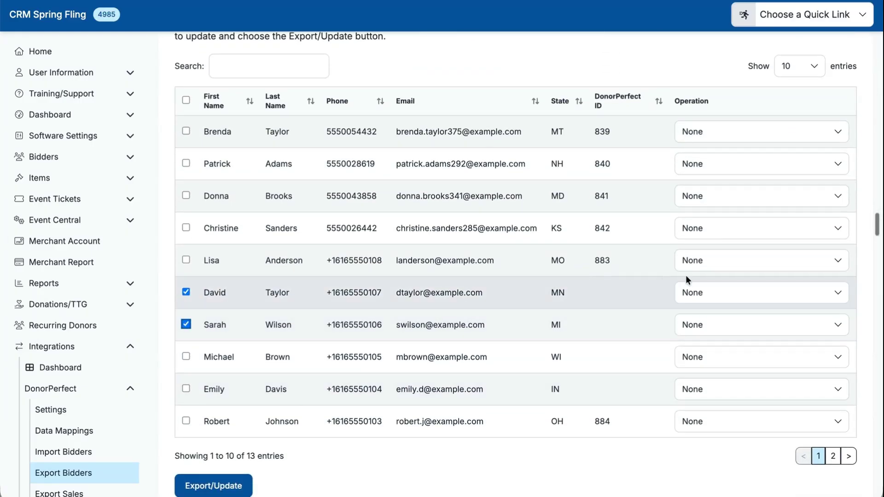
left_click(691, 293)
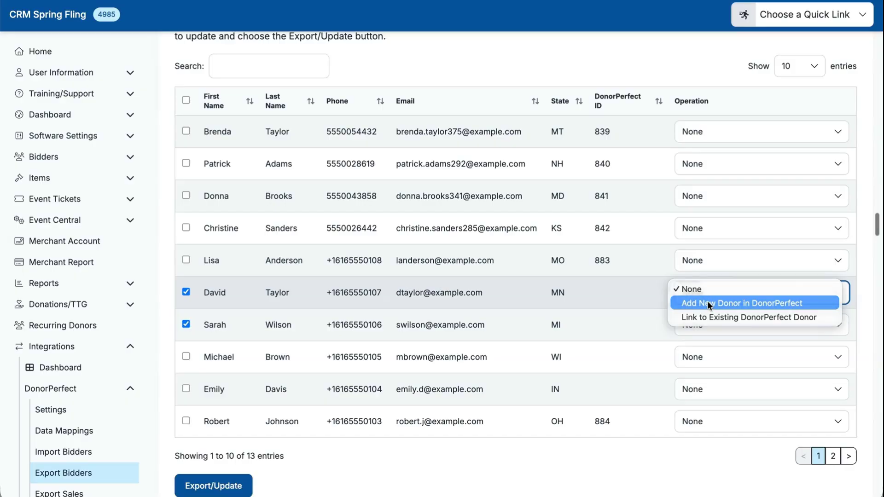
left_click(708, 300)
left_click(706, 324)
left_click(706, 335)
left_click(621, 314)
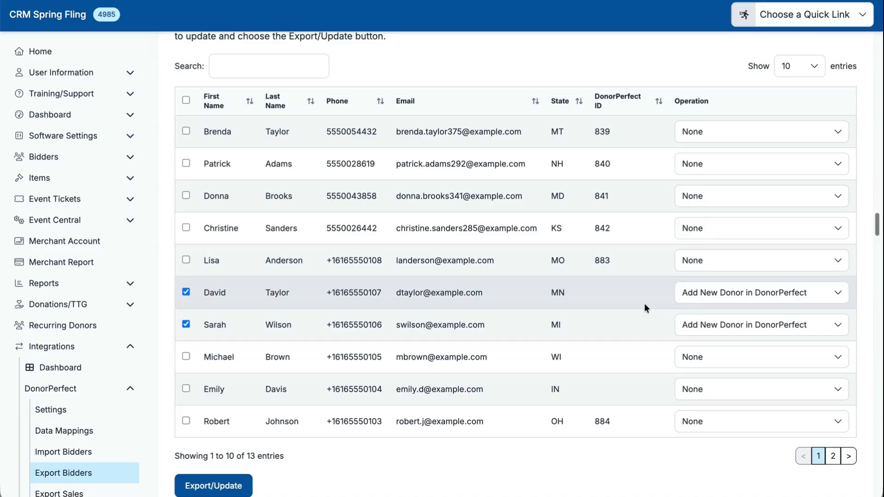
left_click(220, 485)
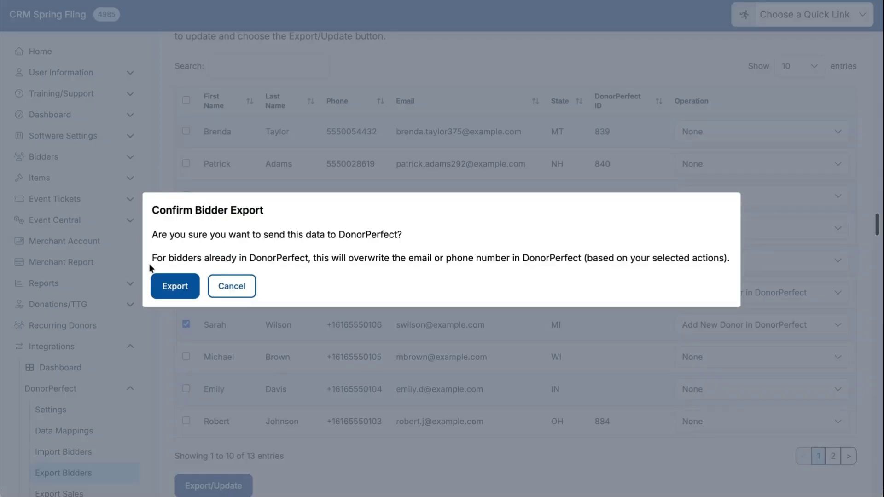
left_click(164, 286)
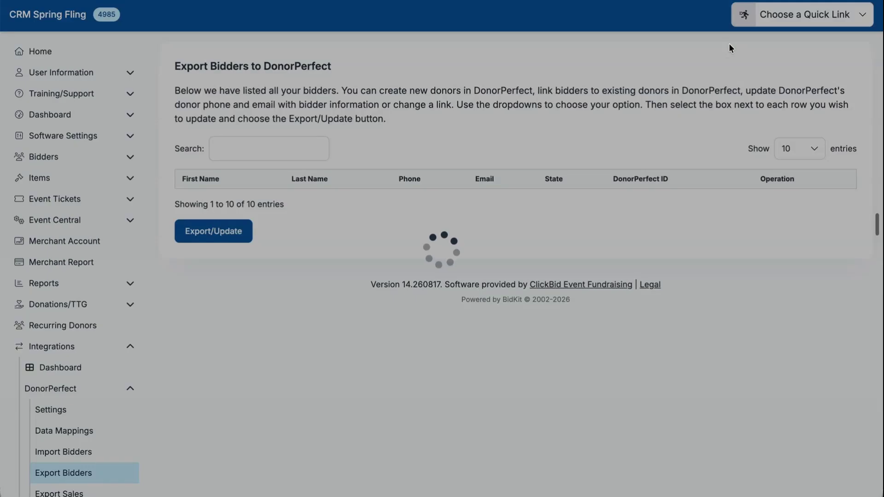
Review the DonorPerfect IDs of the exported bidders and sort the list by DonorPerfect ID in descending order.
scroll(565, 287, "down", 1)
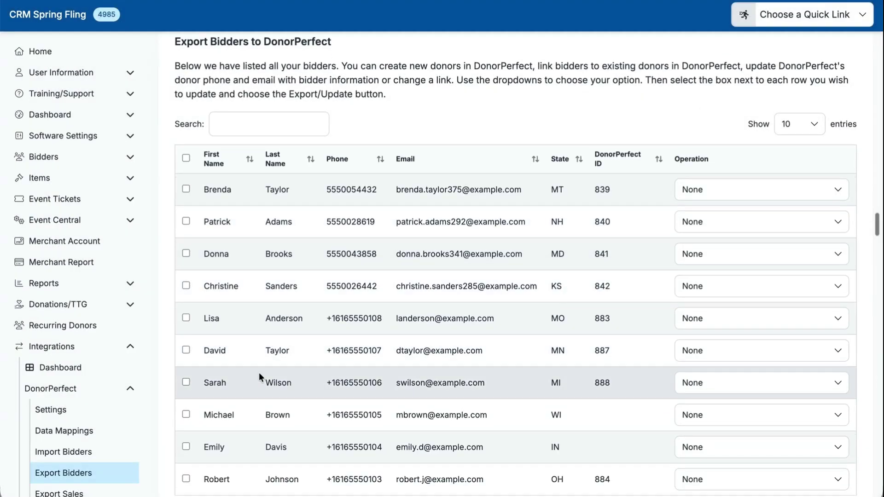
scroll(582, 383, "down", 2)
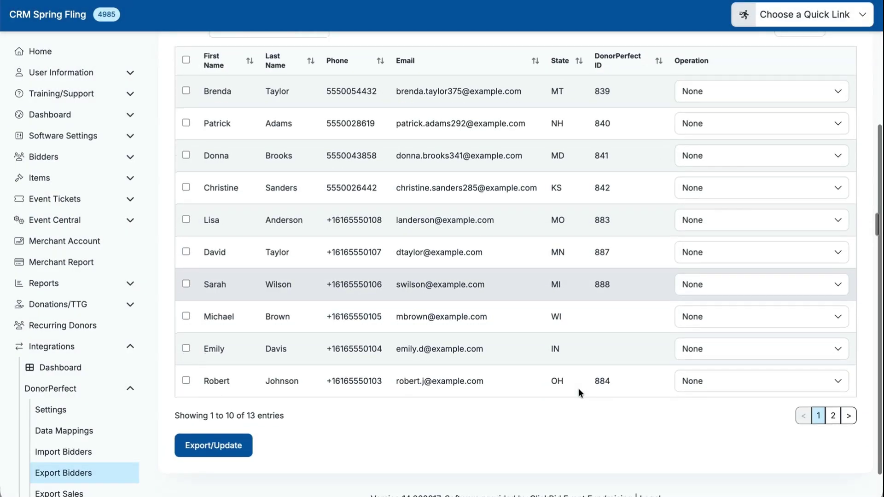
scroll(578, 388, "up", 1)
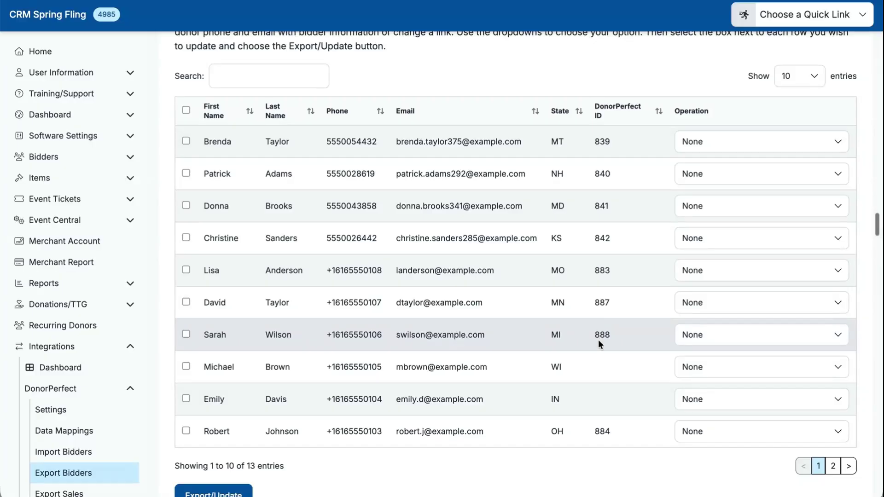
left_click(658, 111)
left_click(658, 111)
scroll(623, 247, "down", 2)
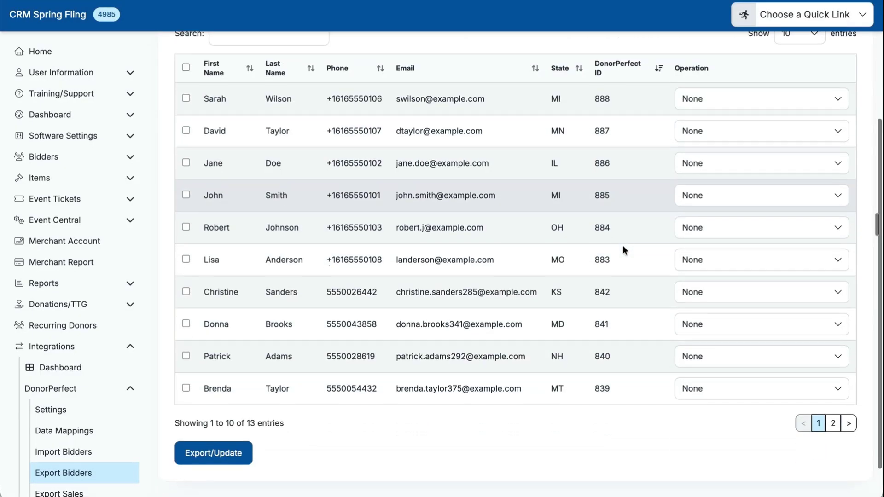
scroll(623, 250, "down", 1)
Open the DonorPerfect sales export and examine the columns of the sales list, including Pay Type.
left_click(87, 397)
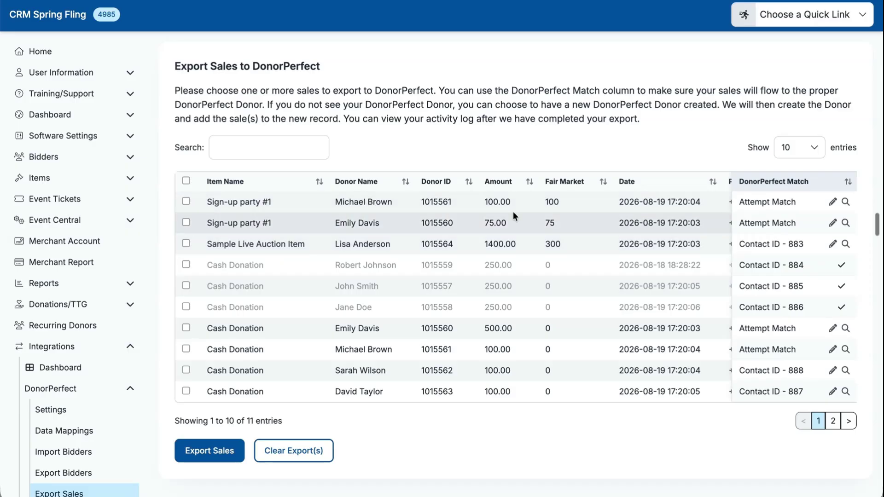
scroll(561, 253, "right", 5)
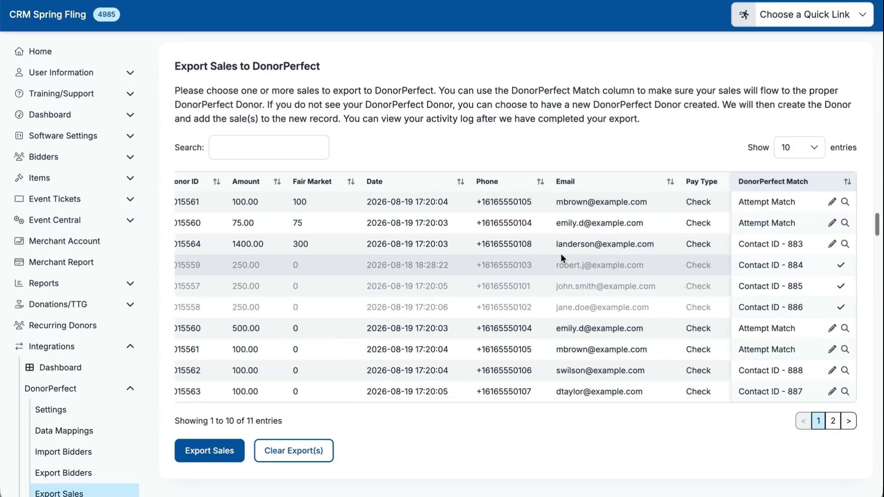
scroll(561, 253, "left", 5)
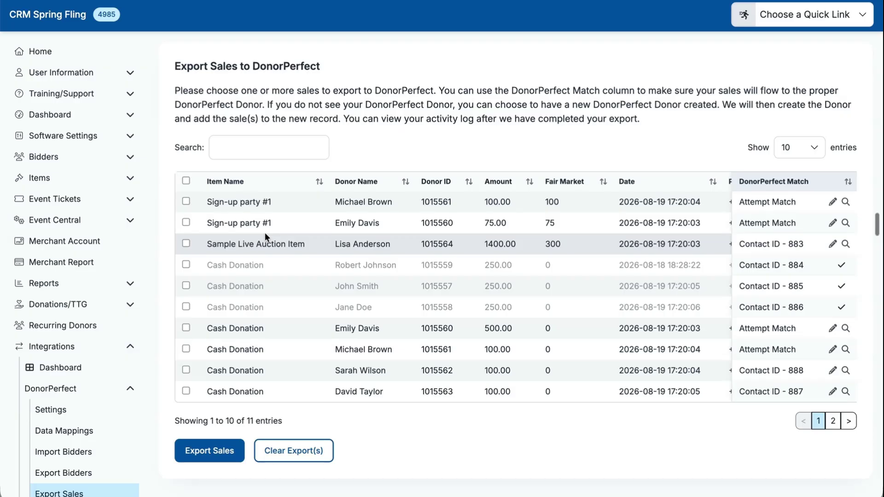
Select both Sign-up party #1 sales for export and look up a DonorPerfect match for each.
left_click(186, 202)
left_click(185, 222)
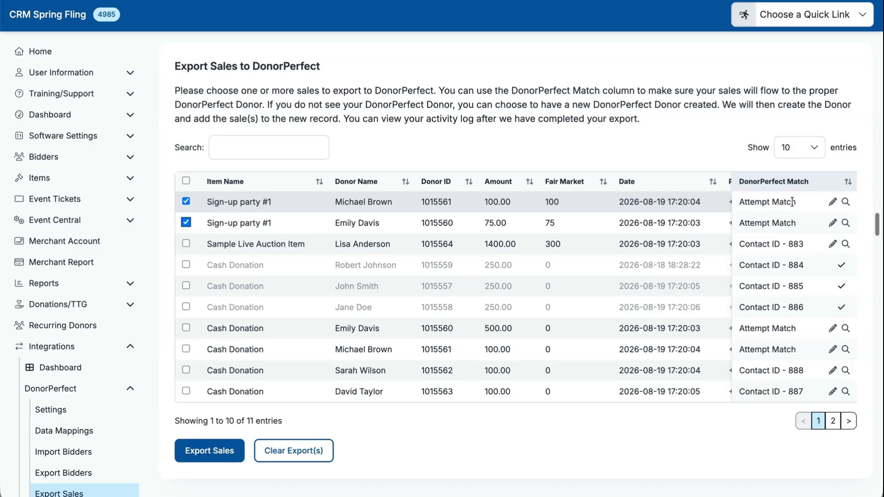
scroll(649, 222, "right", 5)
scroll(648, 222, "left", 5)
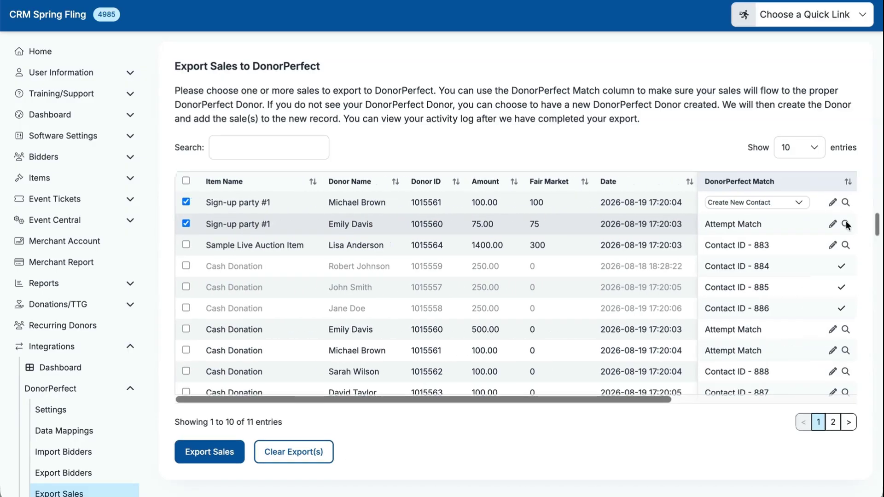
left_click(846, 222)
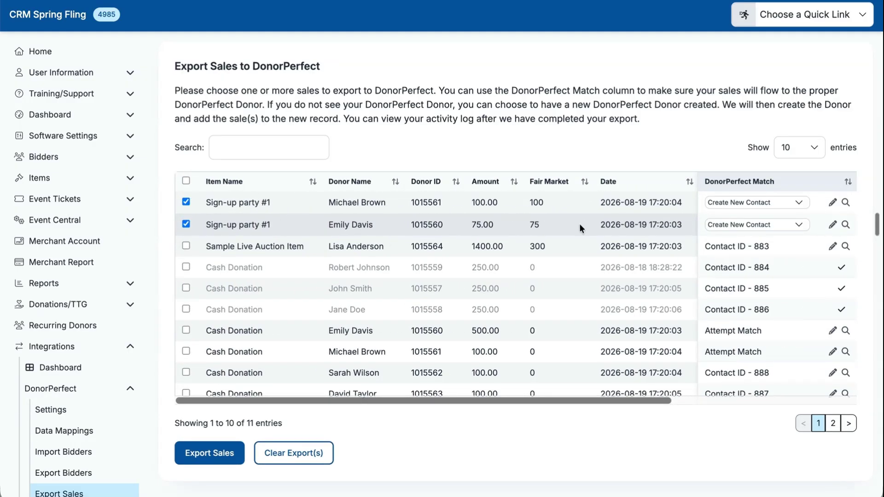
scroll(579, 222, "left", 3)
Keep Create New Contact as the match for the first Sign-up party #1 sale and export both selected sales with the prefilled codes.
left_click(742, 203)
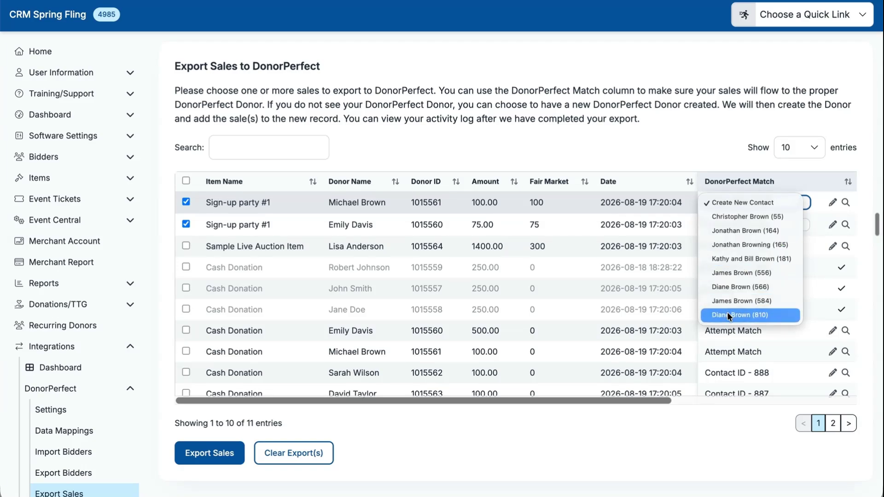
left_click(744, 201)
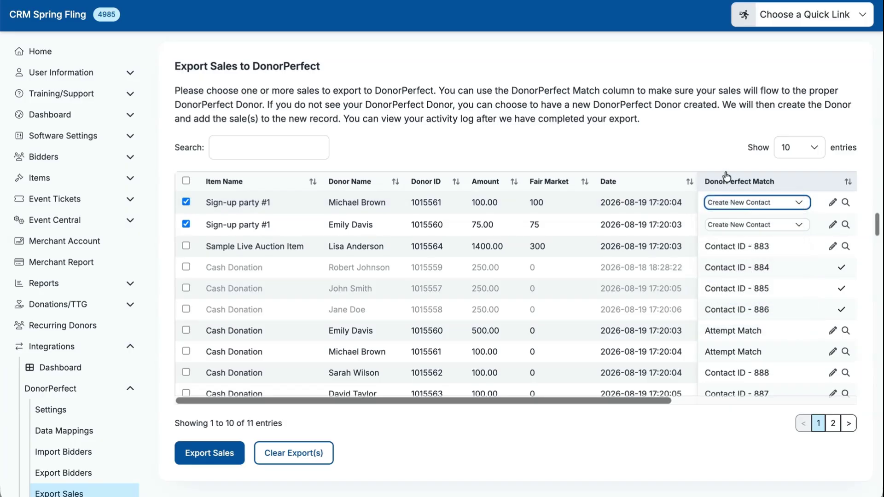
left_click(720, 150)
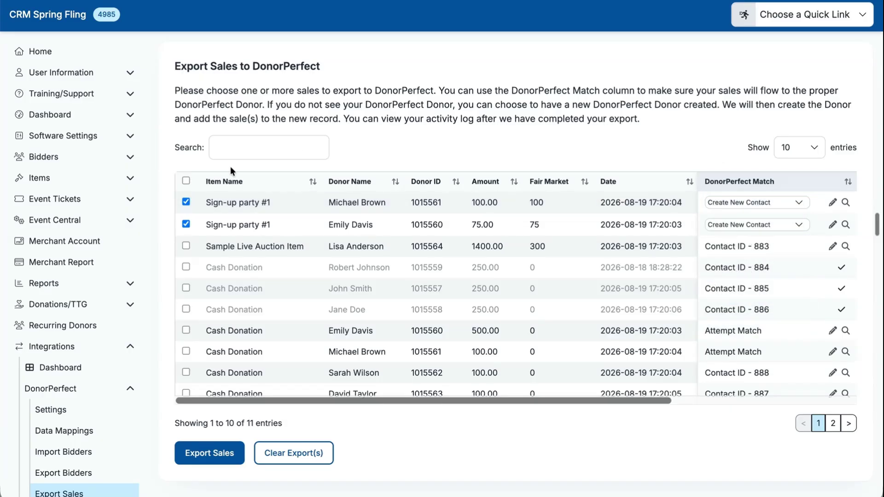
left_click(214, 455)
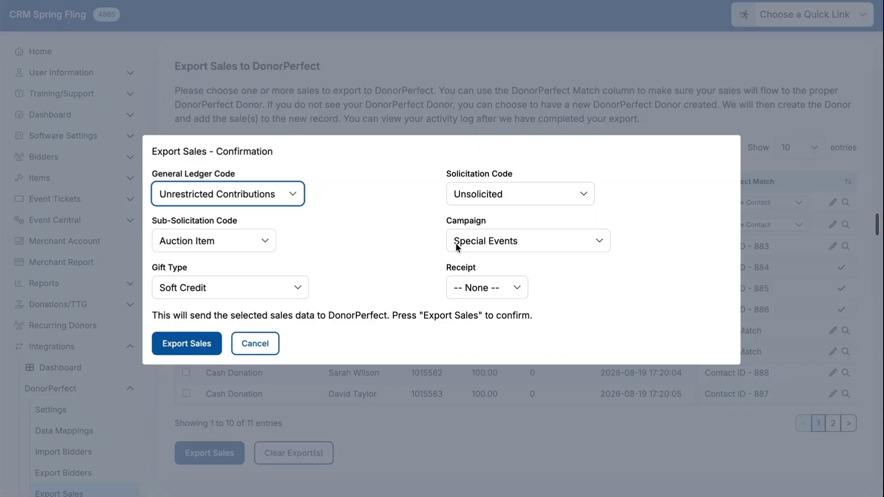
left_click(199, 353)
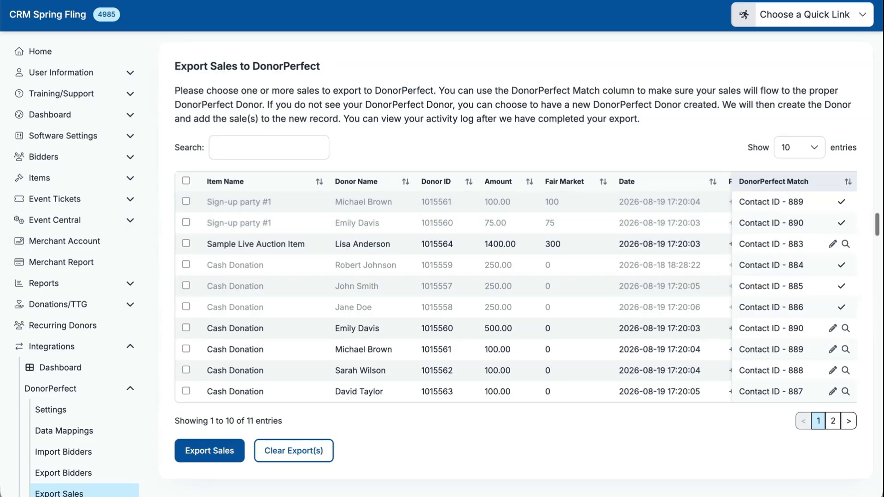
Switch to DonorPerfect and search the constituents for the donor of the first exported sale by full name.
left_click(331, 1)
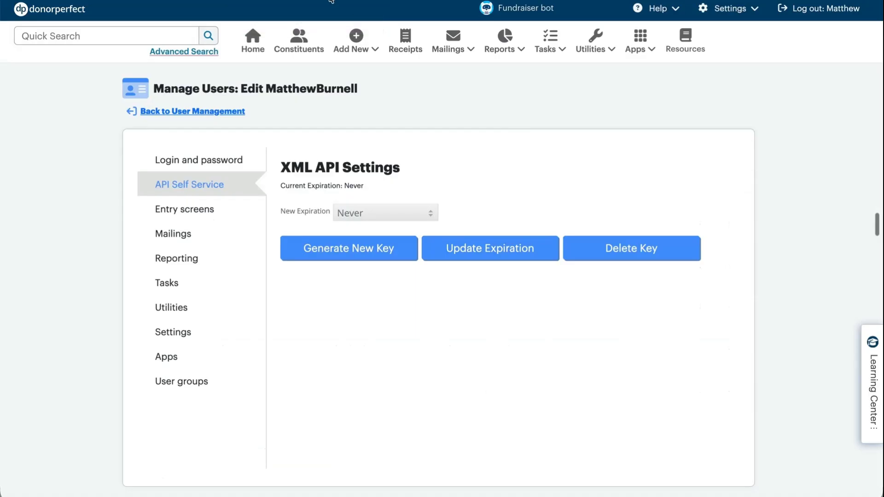
left_click(143, 30)
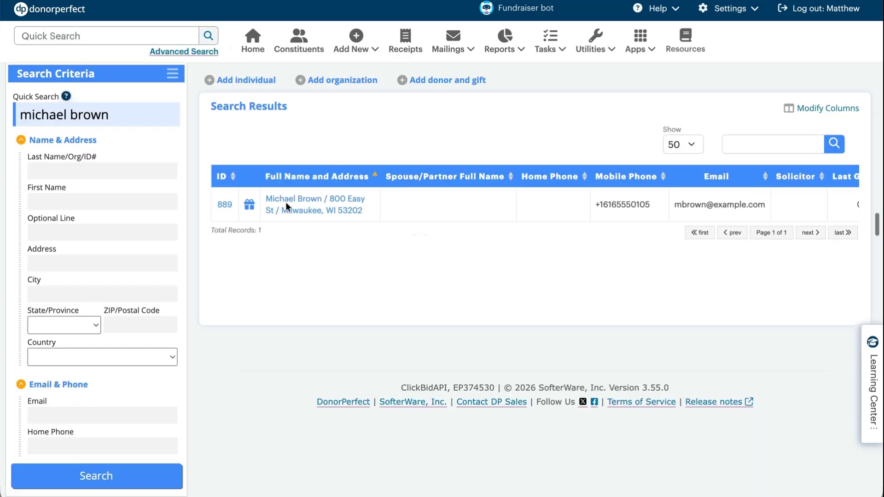
Open the matching donor's constituent record, examine the contact information, and view the donor's gifts.
left_click(292, 200)
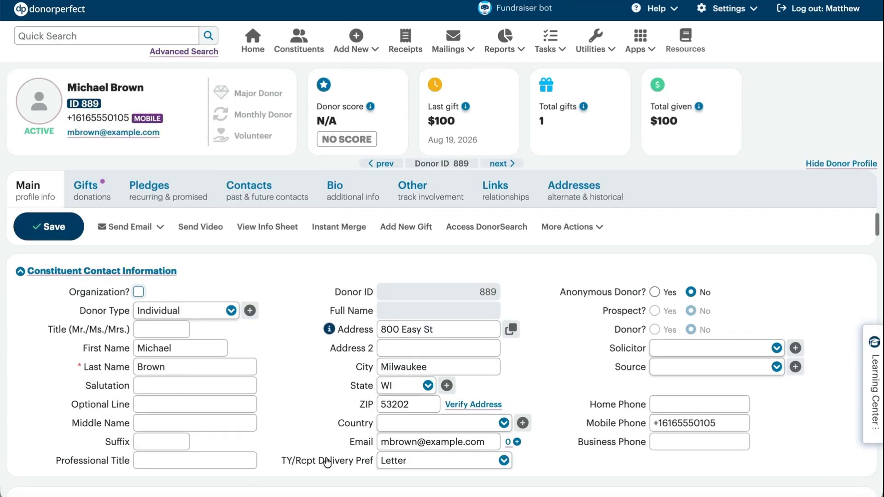
scroll(285, 355, "down", 2)
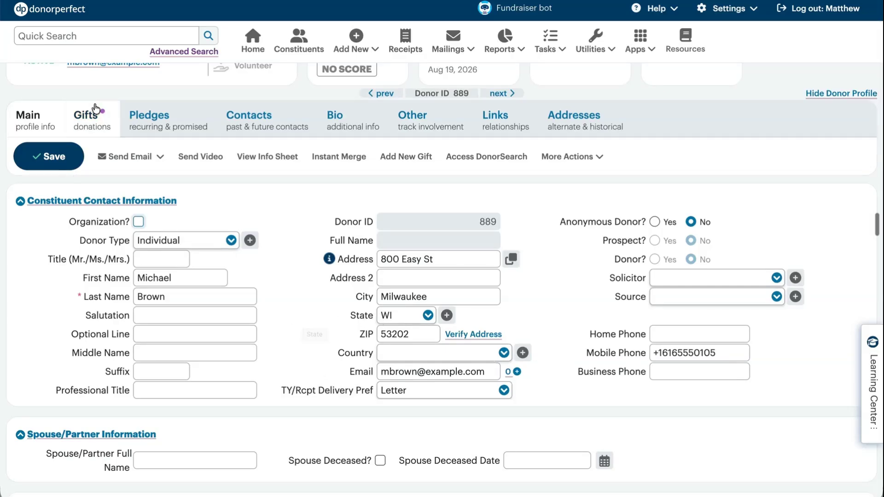
left_click(101, 119)
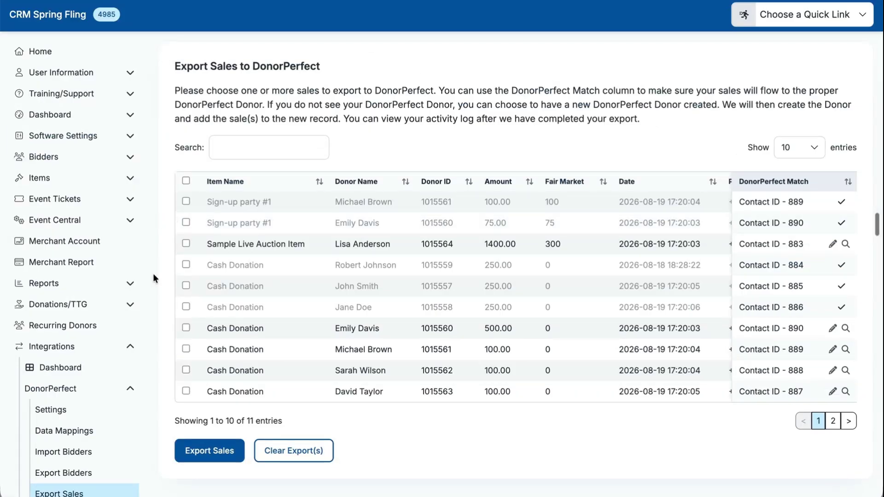
In the ClickBid sales export, try selecting every listed sale except the two Sign-up party #1 sales, and clear the selection.
scroll(153, 274, "down", 2)
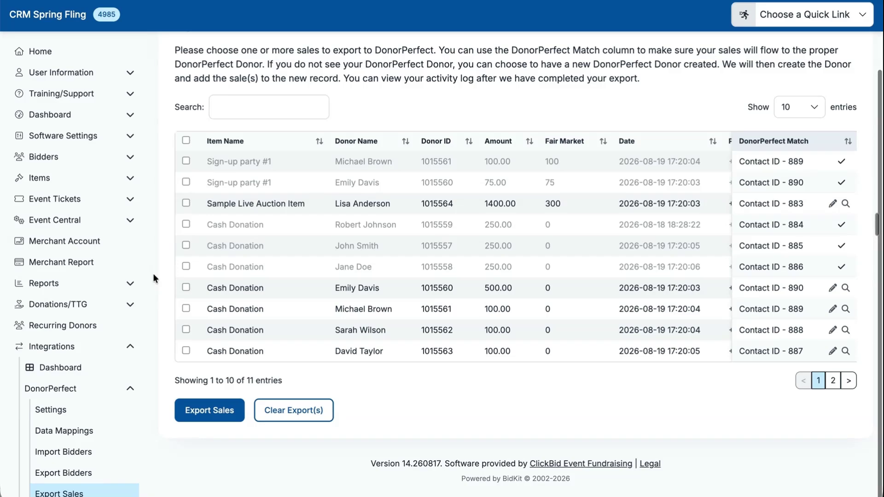
left_click(186, 140)
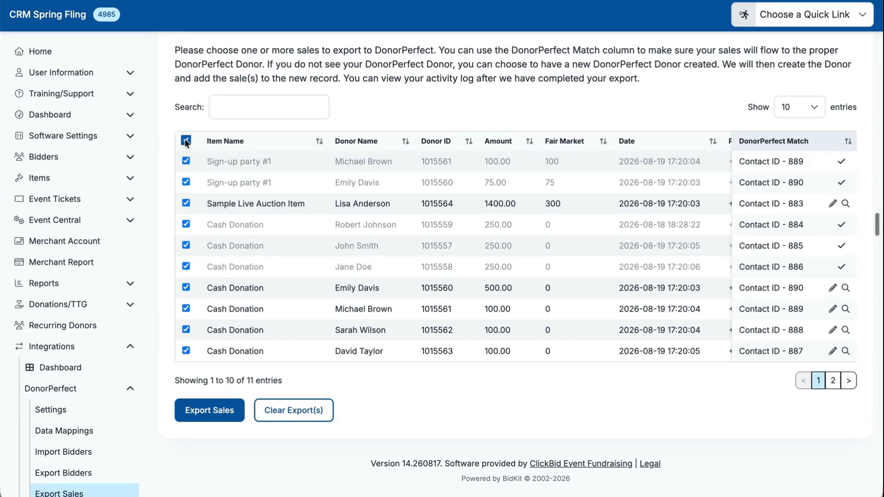
left_click(187, 160)
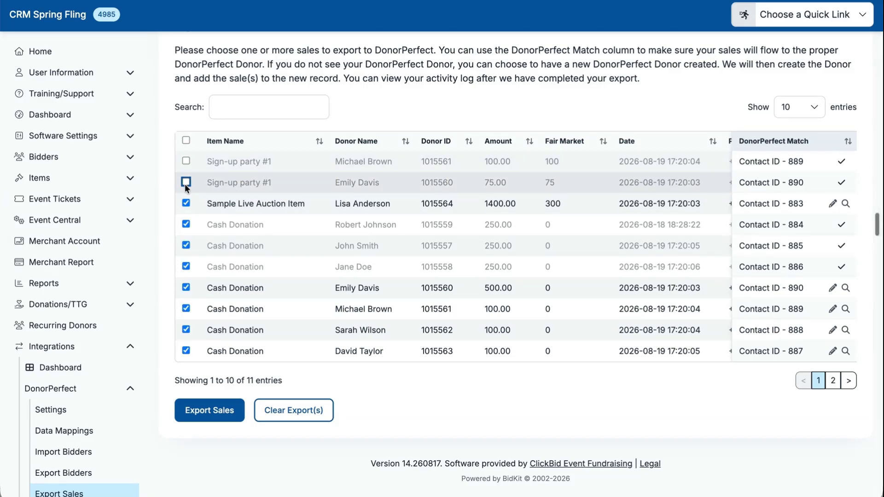
left_click(186, 182)
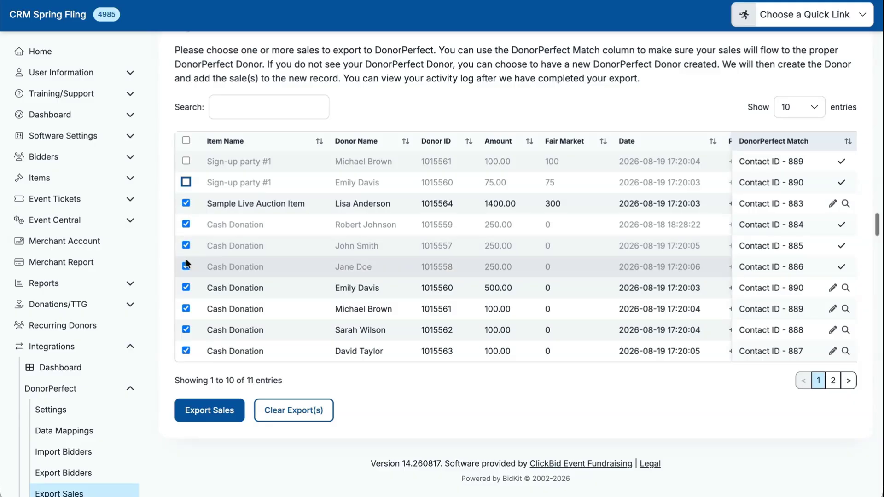
left_click(186, 141)
left_click(186, 140)
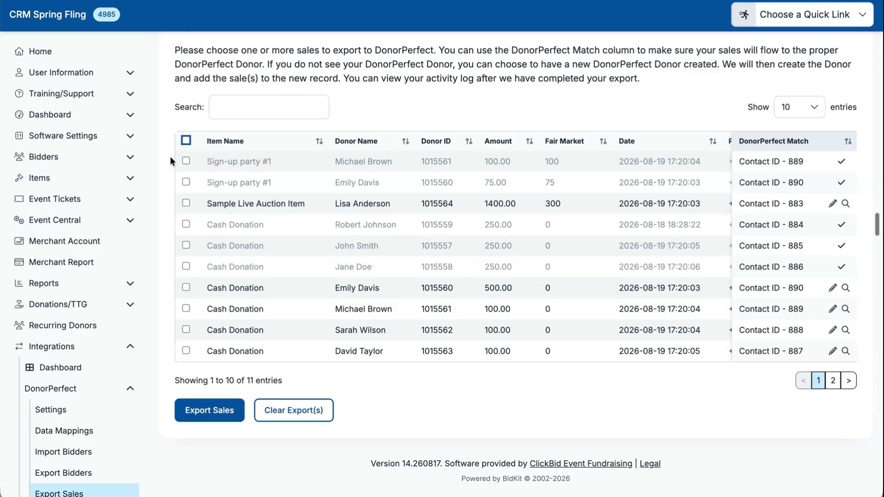
Open the DonorPerfect activity log and inspect the raw data sent for the $75.00 Sign-up party #1 sale export.
scroll(71, 281, "down", 3)
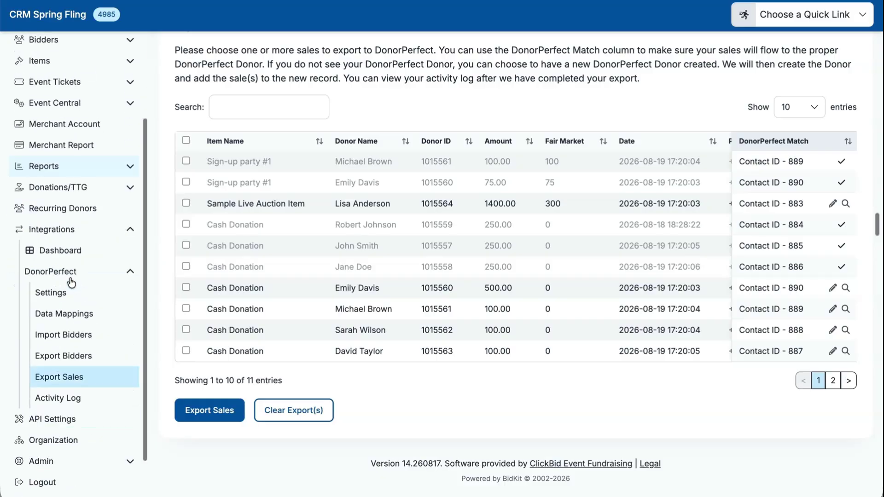
left_click(73, 389)
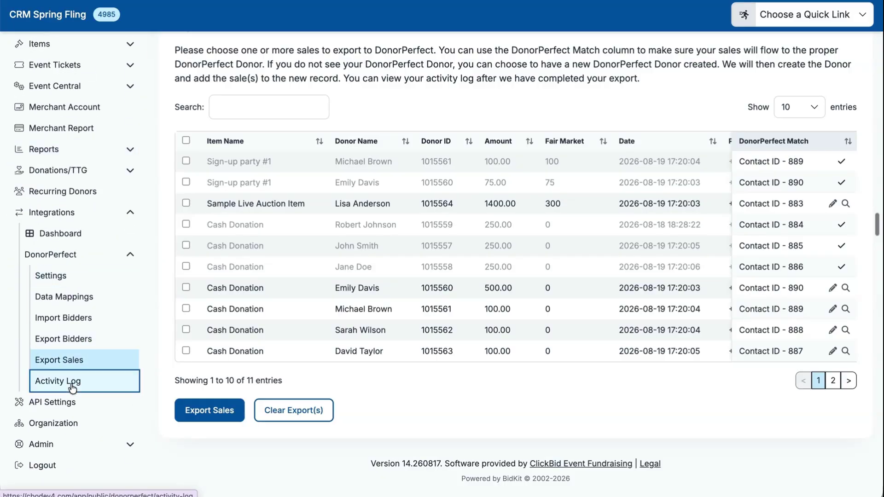
scroll(401, 299, "down", 3)
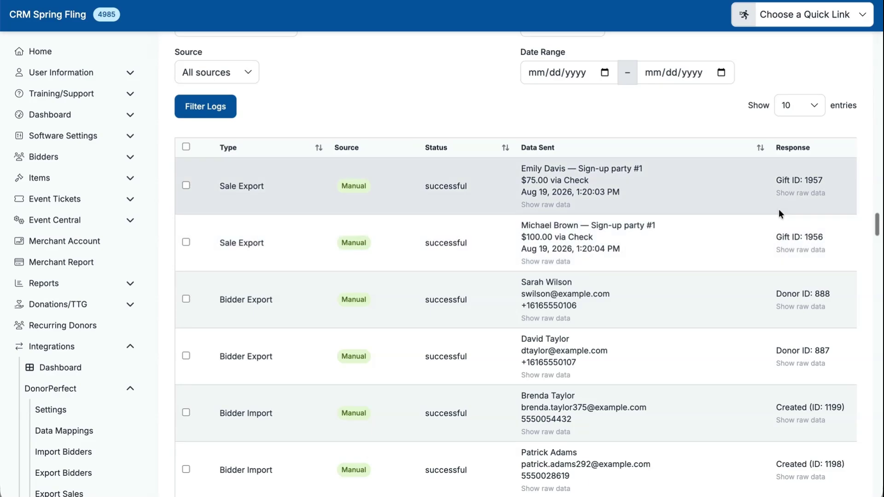
left_click(556, 206)
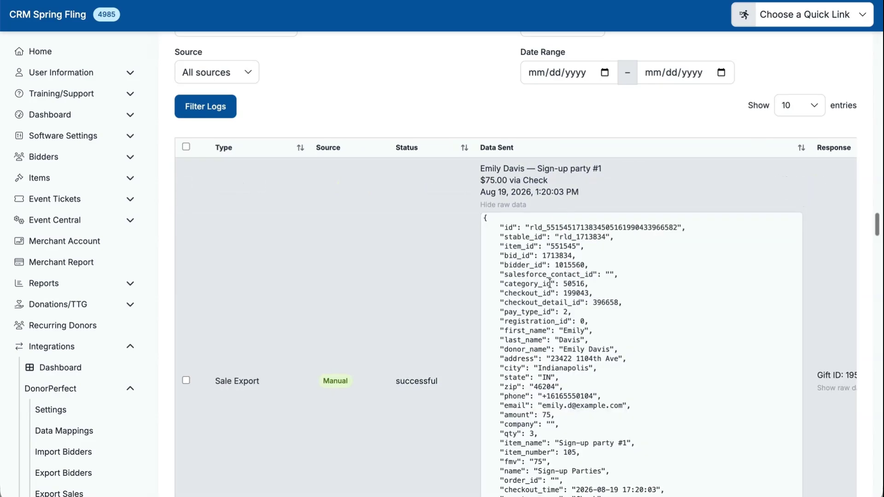
scroll(549, 303, "down", 3)
scroll(548, 302, "down", 3)
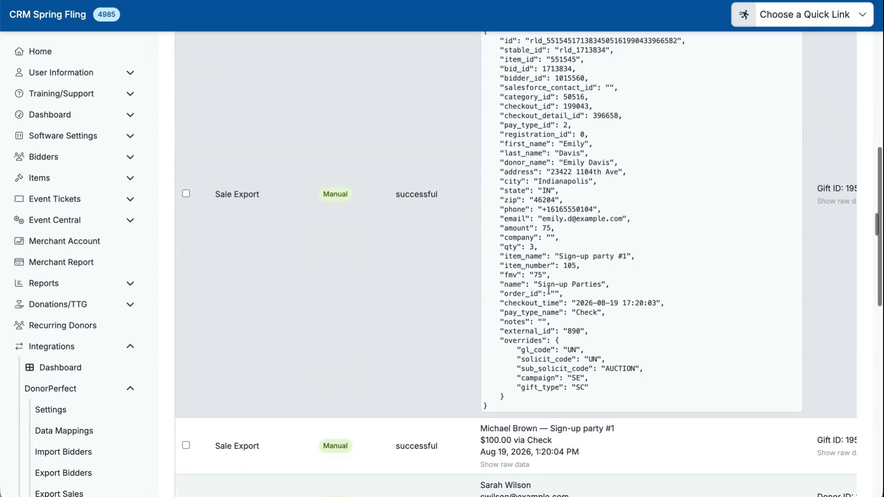
scroll(548, 290, "up", 4)
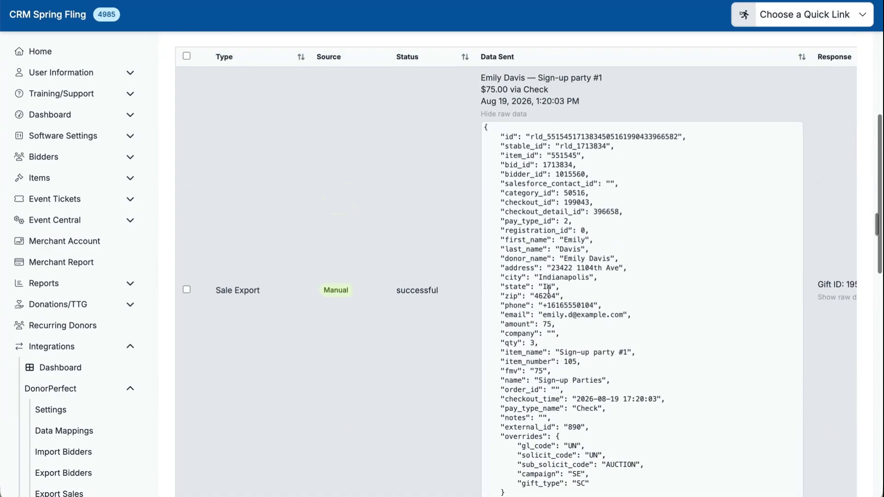
left_click(500, 127)
Inspect the raw response returned for the $75.00 Sign-up party #1 sale export and collapse it again.
left_click(782, 103)
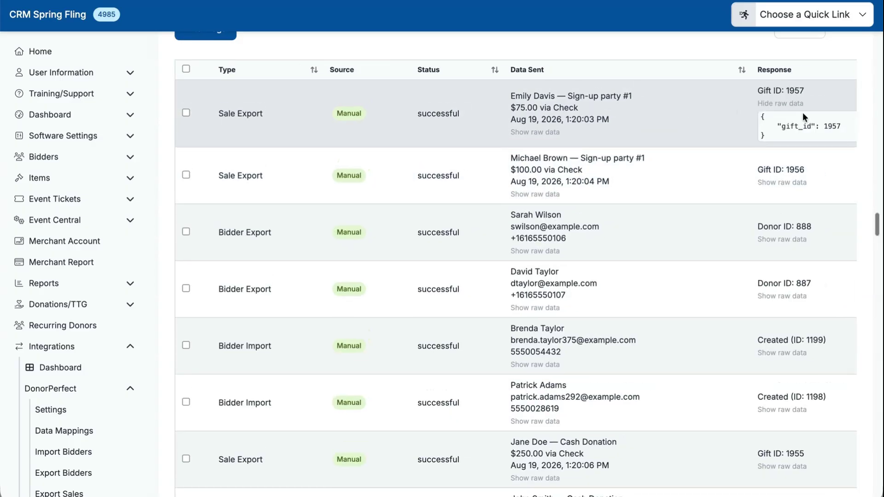
scroll(792, 126, "right", 5)
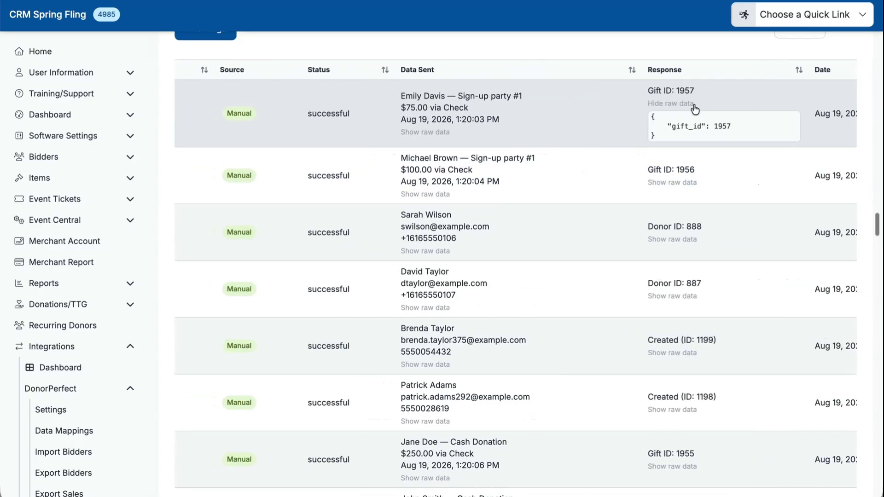
left_click(682, 103)
scroll(575, 109, "left", 5)
Return to the Integrations dashboard with the list of direct integrations.
scroll(575, 108, "up", 8)
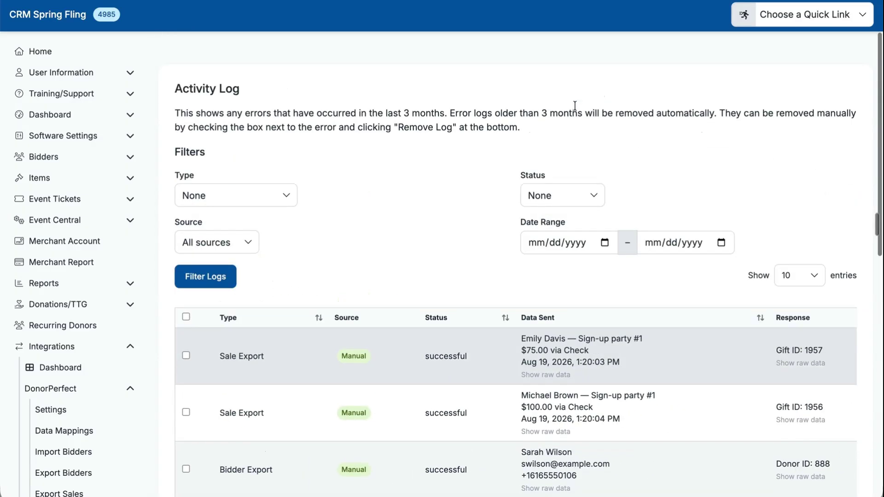
left_click(63, 376)
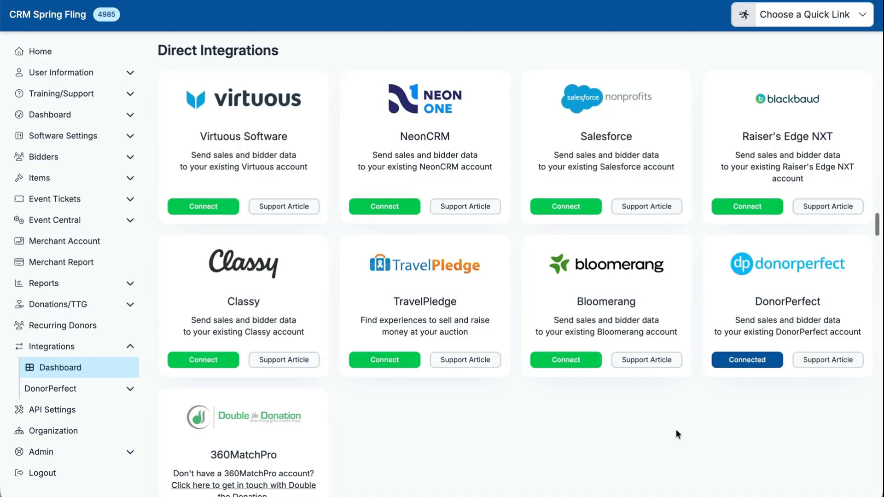
left_click(84, 0)
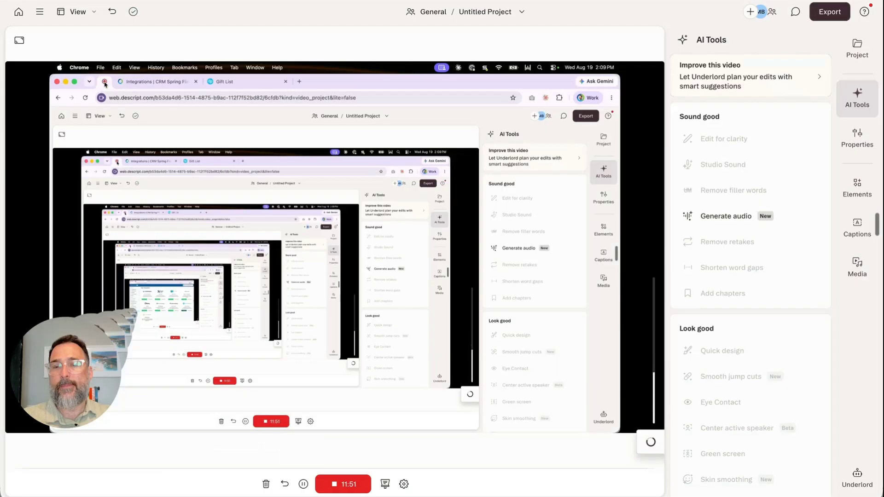